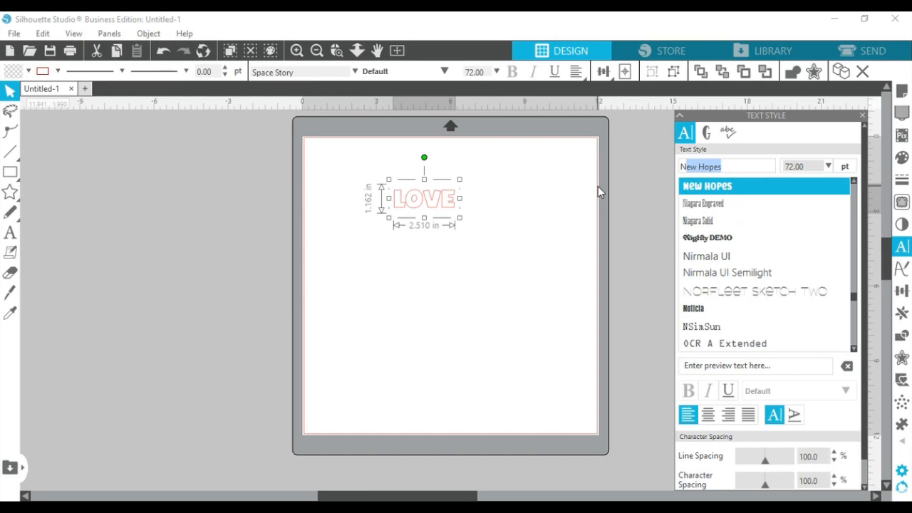
- Enter New Hopes as the font for the LOVE text
type("ew")
- Apply the New Hopes font to LOVE and enlarge it to about 10 inches wide
key("Return")
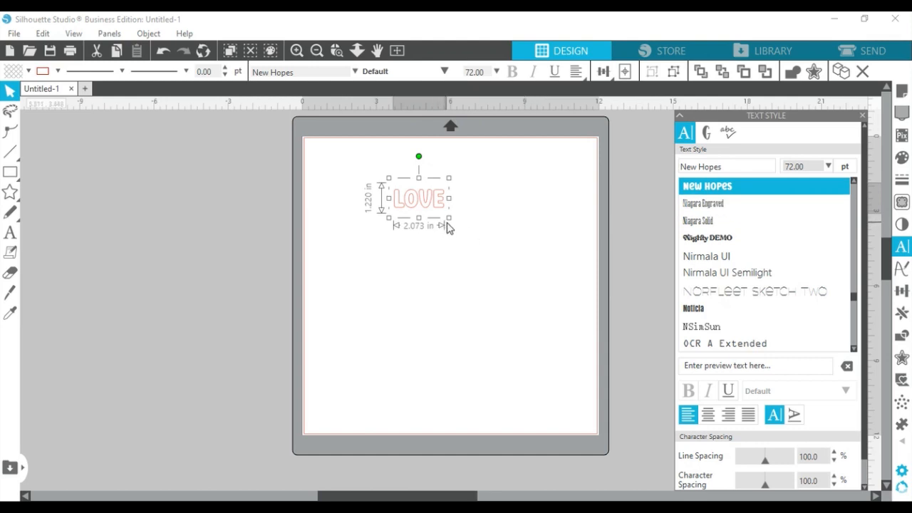
left_click_drag(449, 217, 579, 271)
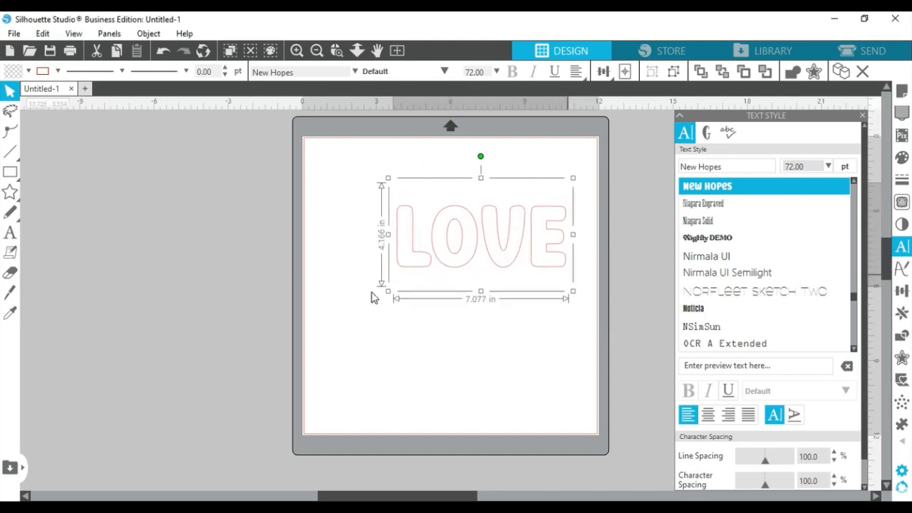
left_click_drag(388, 291, 314, 345)
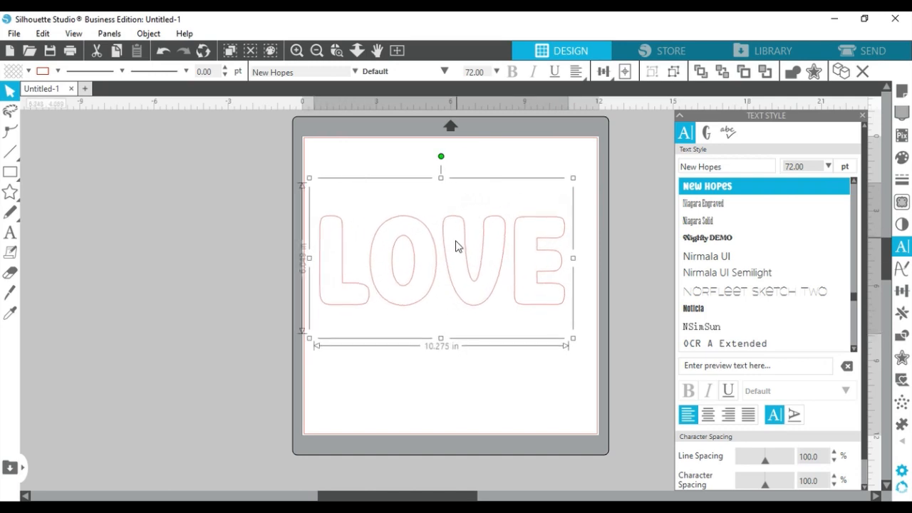
- Move LOVE up near the mat's top, widen it to about 10.7 in, and convert it to outlines
left_click(456, 247)
left_click(462, 220)
left_click(462, 244)
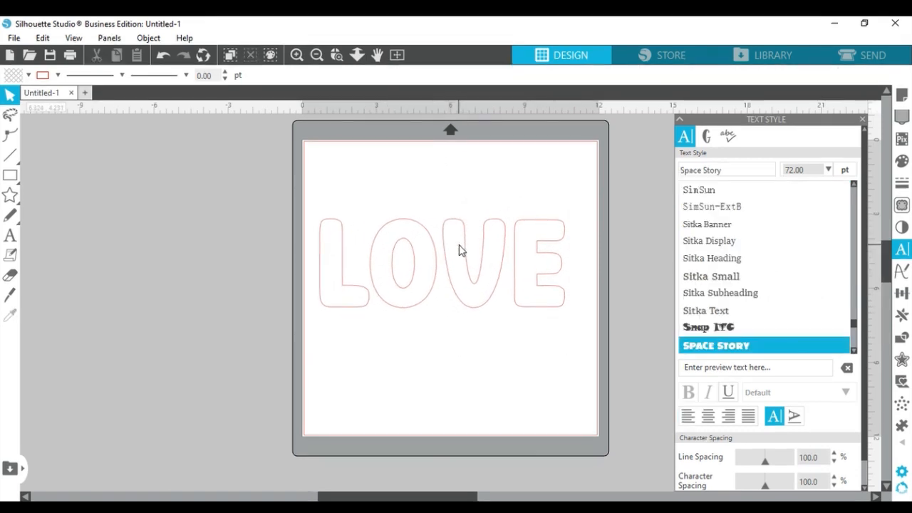
left_click(475, 223)
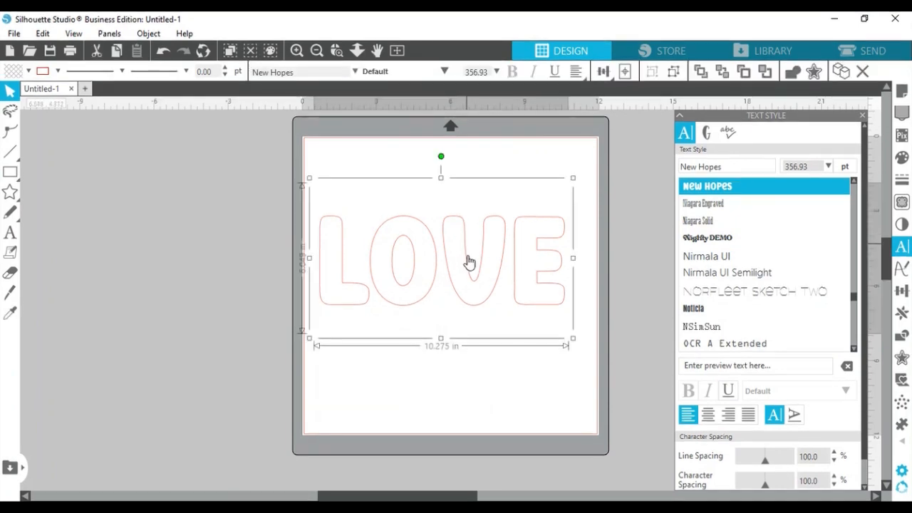
left_click_drag(467, 271, 474, 241)
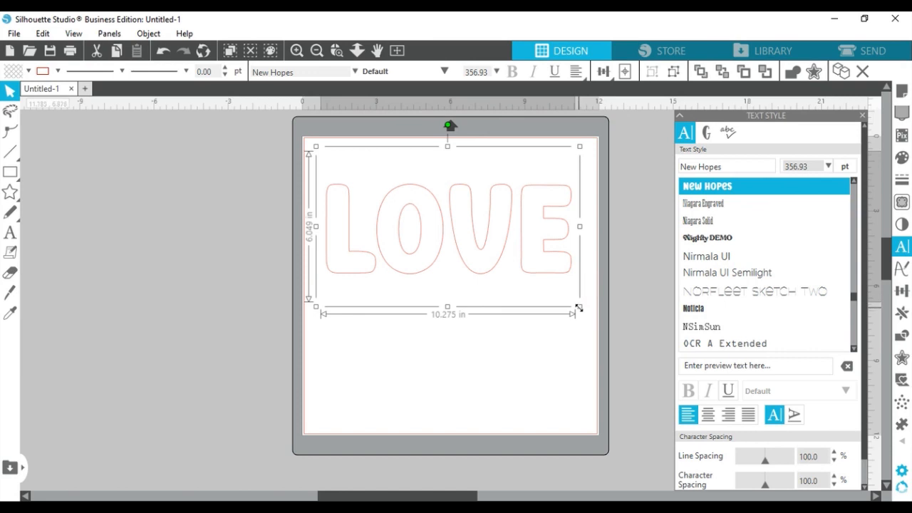
left_click_drag(579, 306, 588, 312)
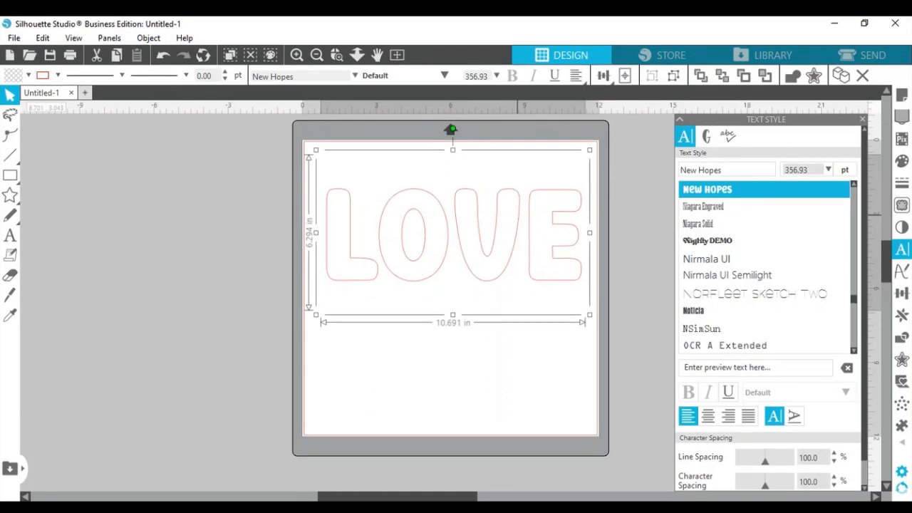
left_click(594, 367)
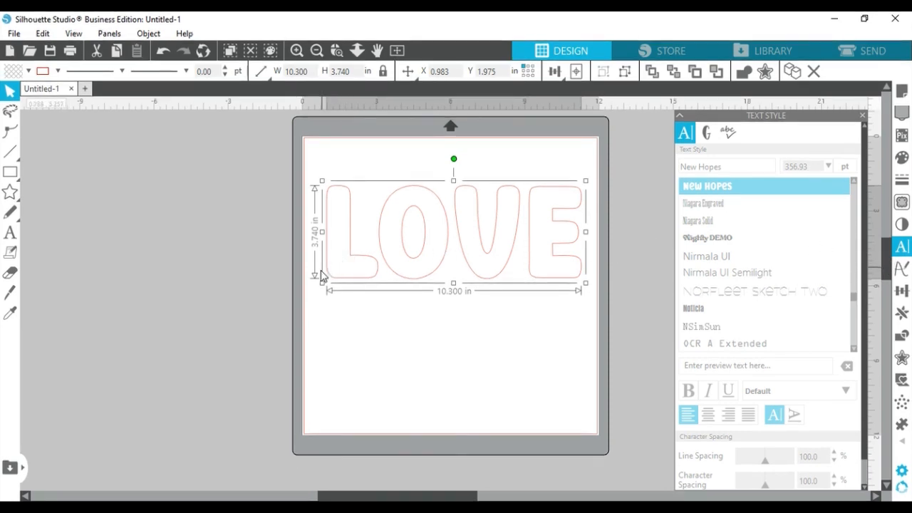
- Resize LOVE to 11.014 by 4.324 inches and nudge it slightly up on the mat
left_click_drag(322, 287, 315, 294)
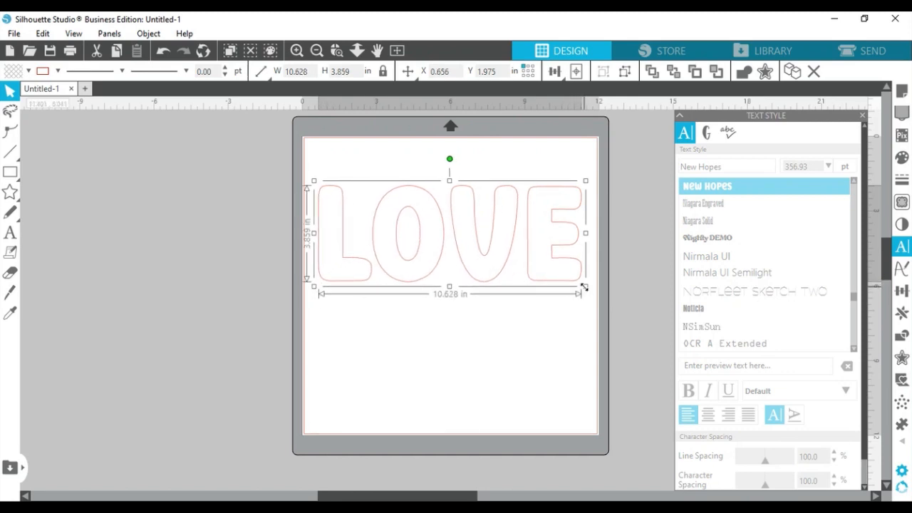
left_click_drag(585, 290, 594, 290)
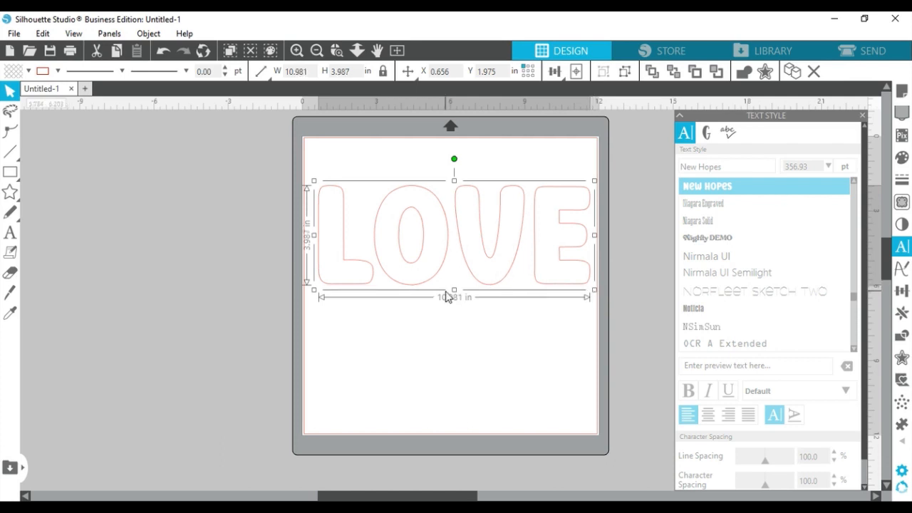
left_click_drag(454, 290, 458, 303)
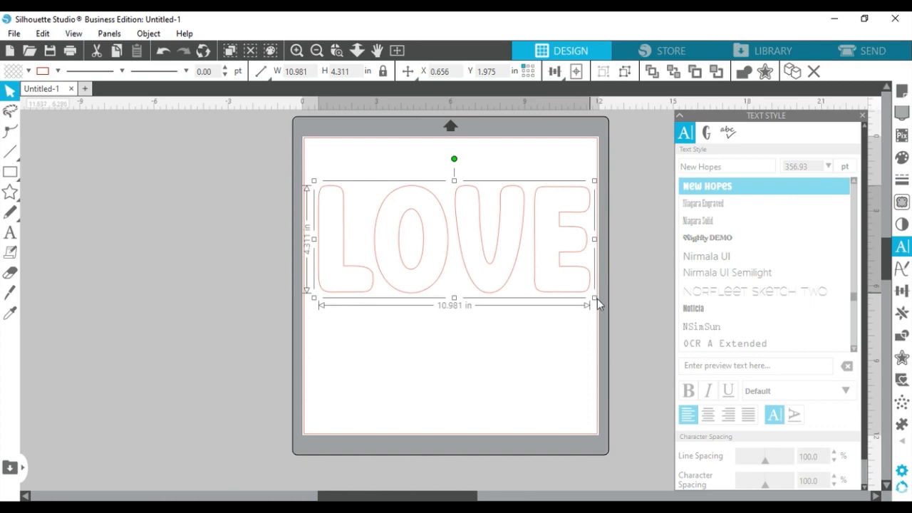
left_click_drag(597, 299, 598, 300)
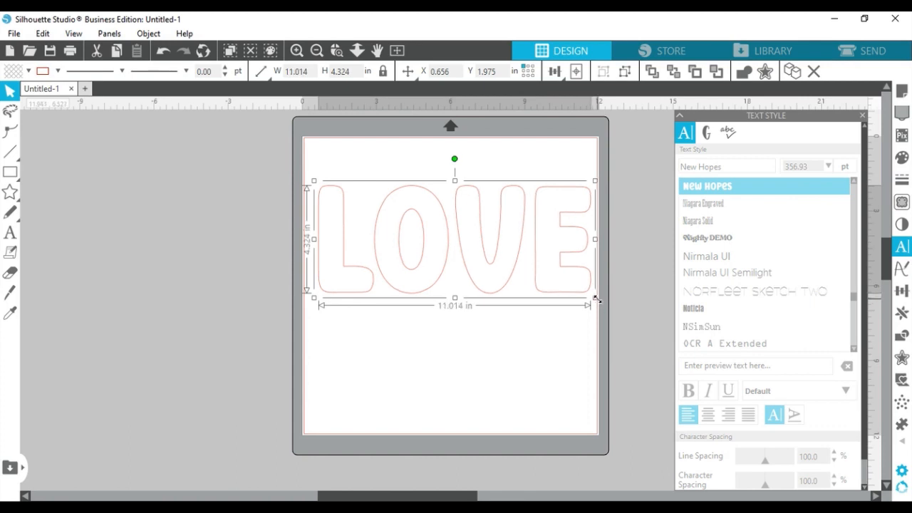
left_click(385, 268)
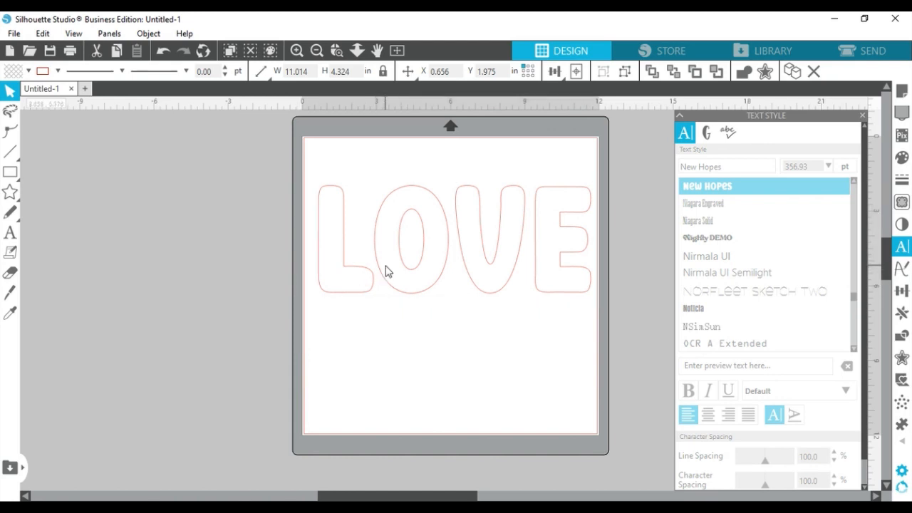
left_click(377, 260)
left_click(383, 260)
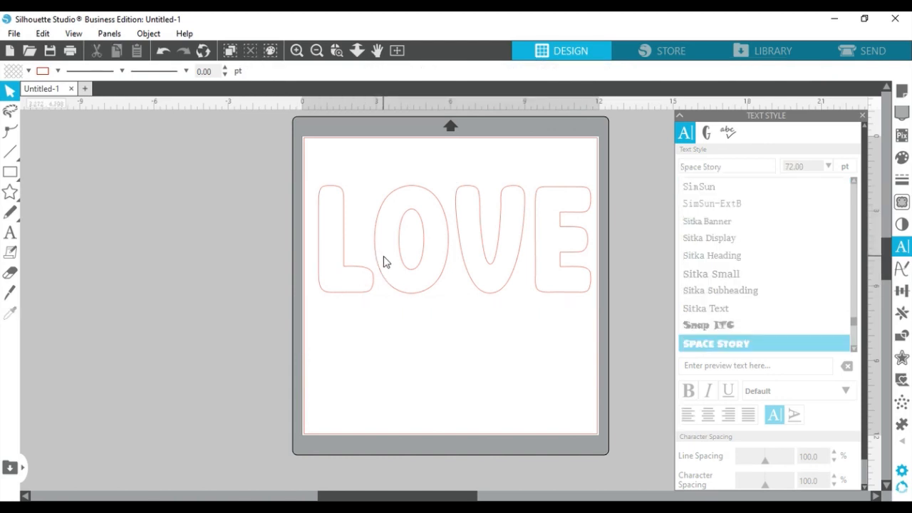
left_click(376, 248)
mouse_move(396, 253)
left_mouse_down()
mouse_move(392, 240)
mouse_move(404, 247)
left_mouse_up()
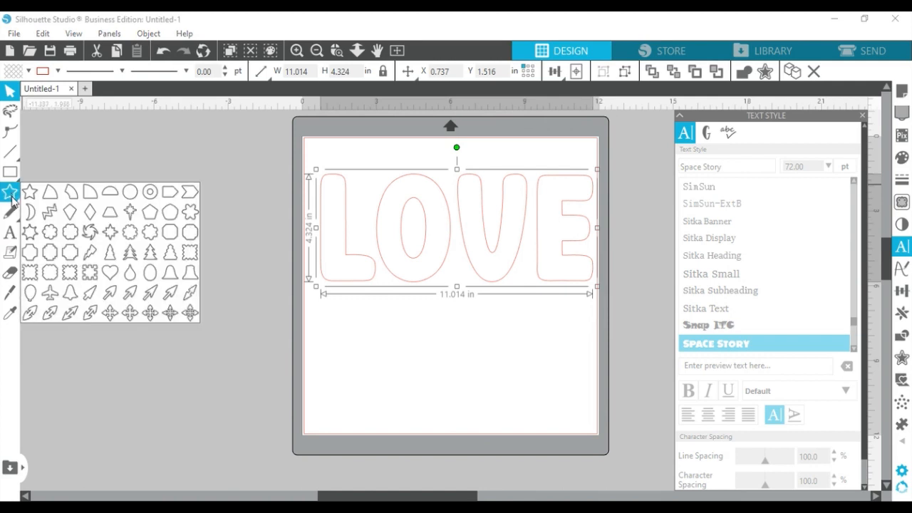
- Draw a 2.865 by 2.635 in heart below LOVE's V and E and select it
mouse_move(9, 178)
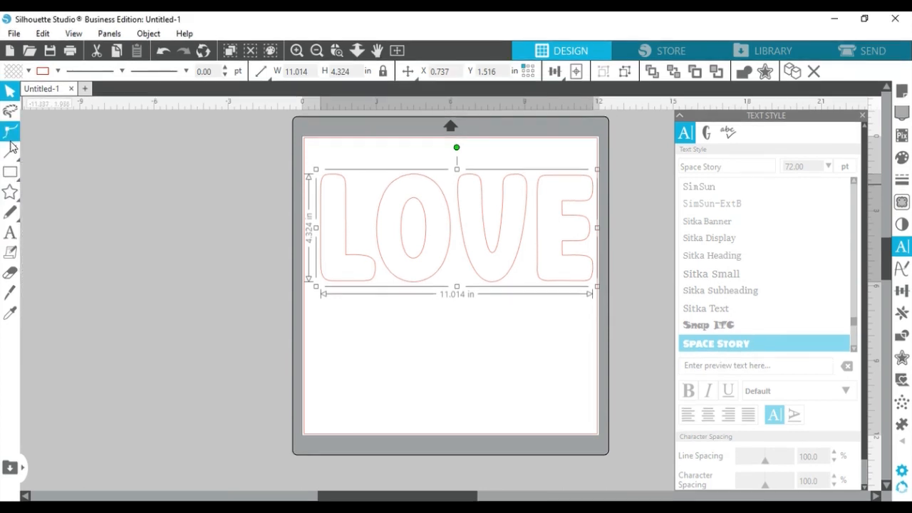
mouse_move(12, 198)
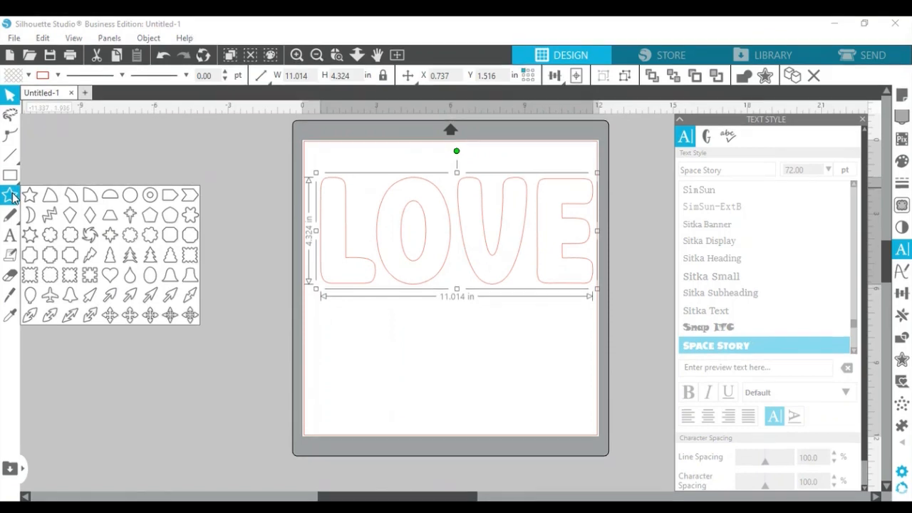
left_click(110, 275)
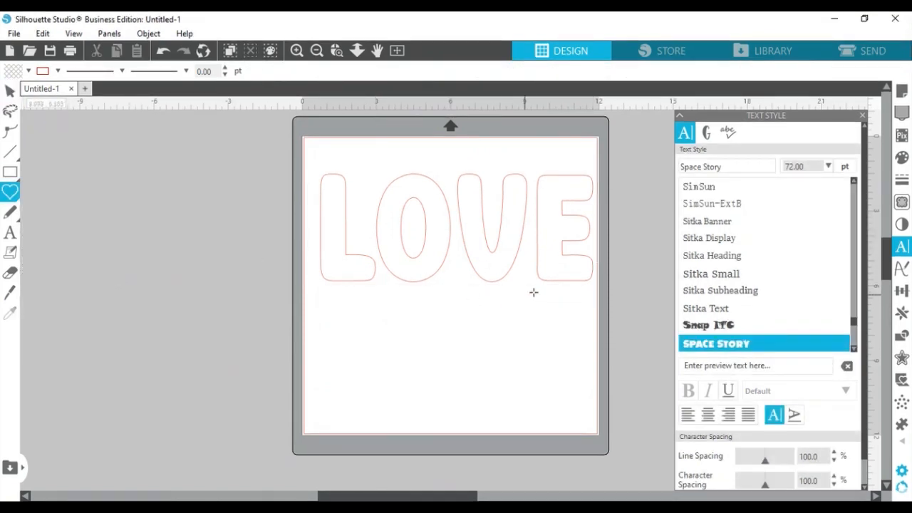
left_click_drag(504, 302, 505, 355)
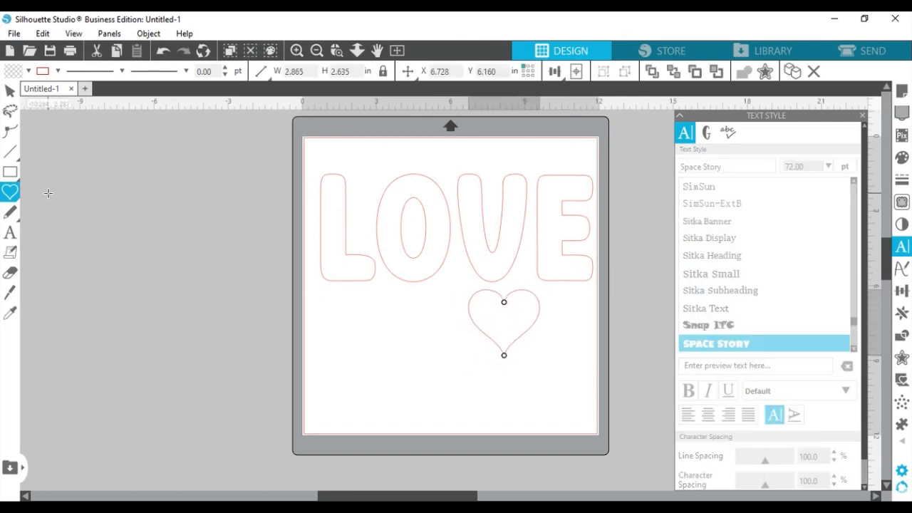
left_click(10, 233)
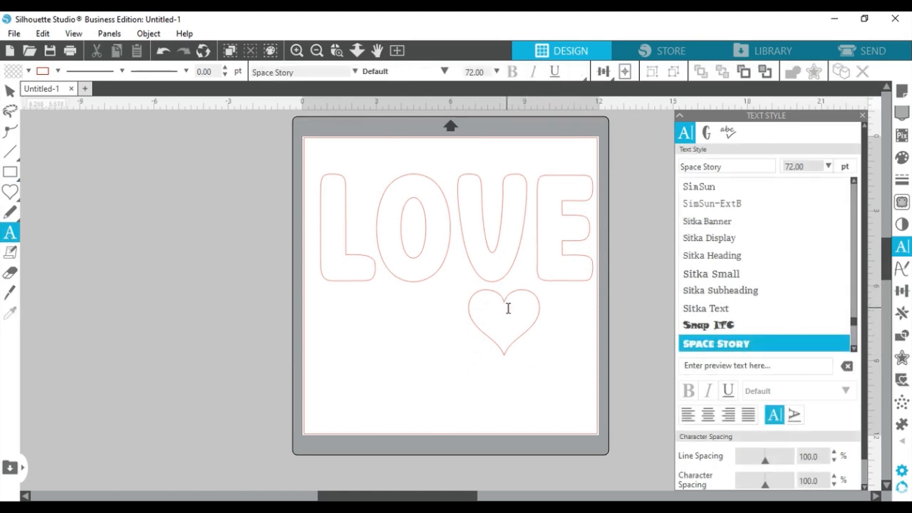
key("Escape")
left_click(505, 356)
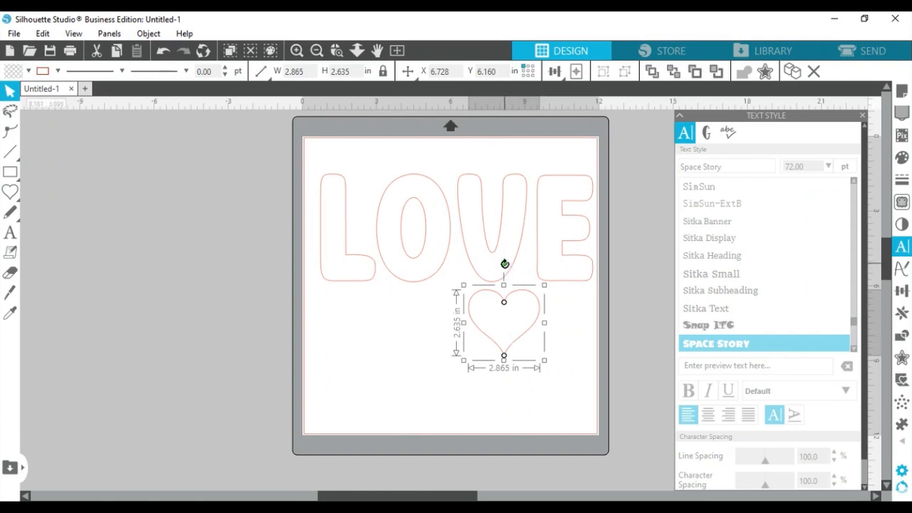
- Tilt the heart slightly clockwise, tuck it under LOVE's V and E, then select LOVE
left_click_drag(506, 264, 508, 265)
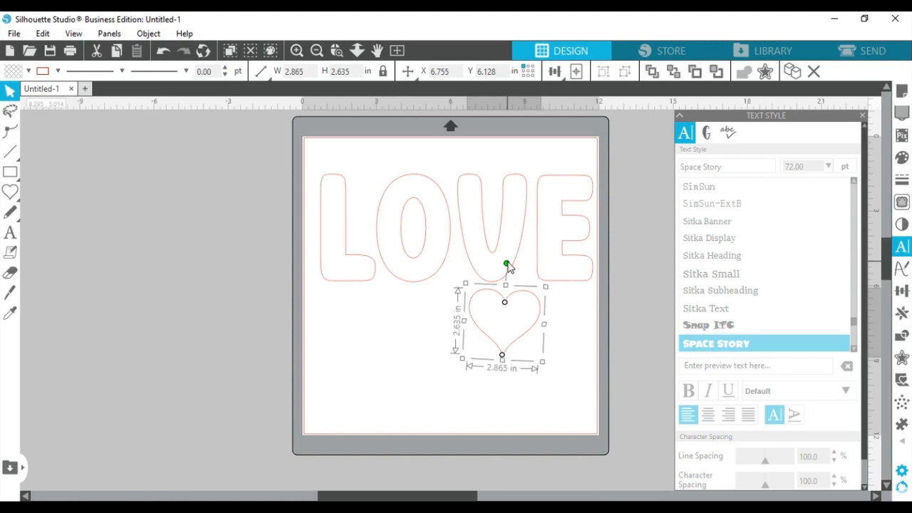
left_click_drag(507, 263, 519, 265)
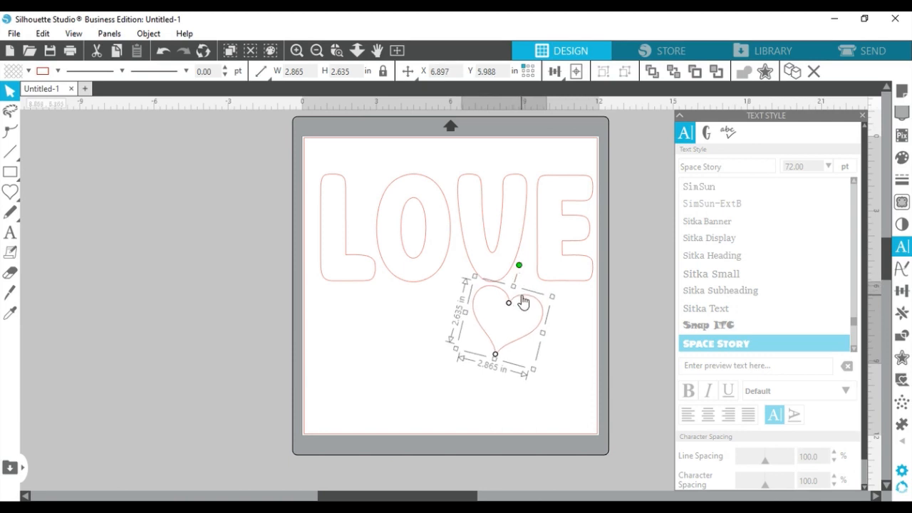
left_click_drag(522, 301, 545, 271)
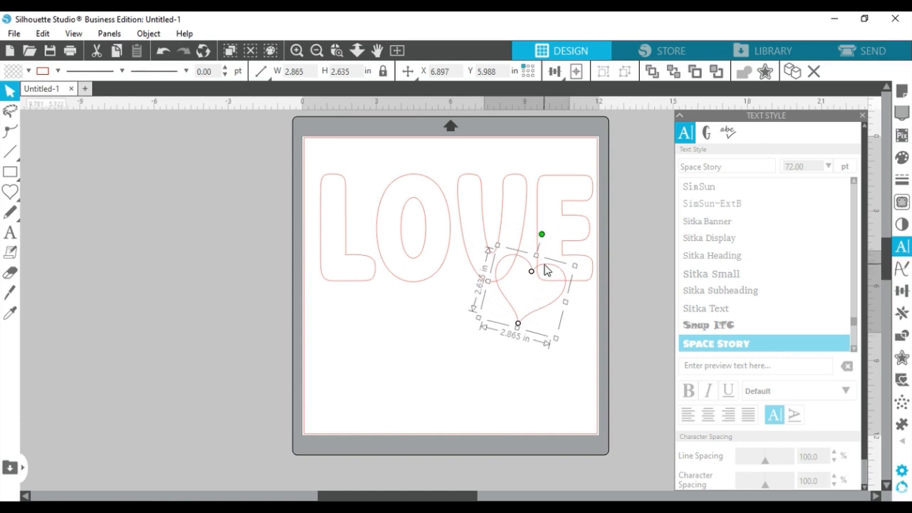
left_click_drag(546, 271, 546, 270)
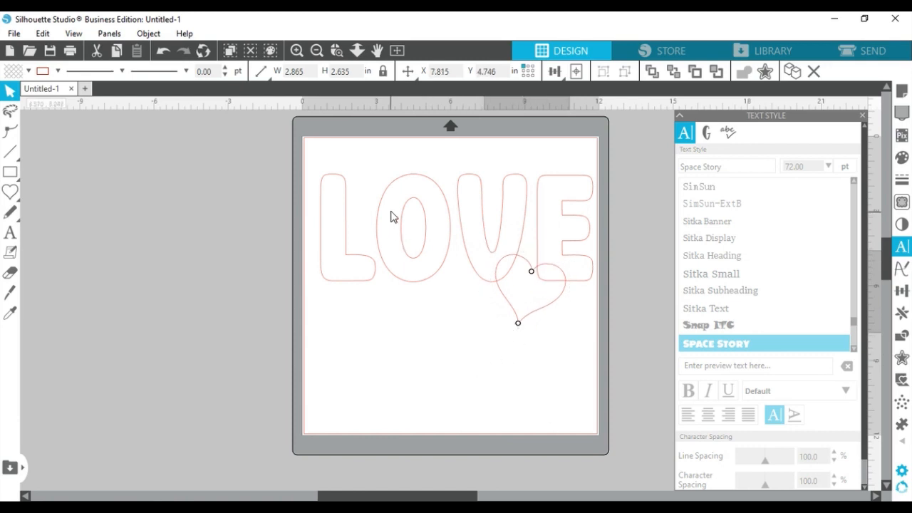
left_click(422, 181)
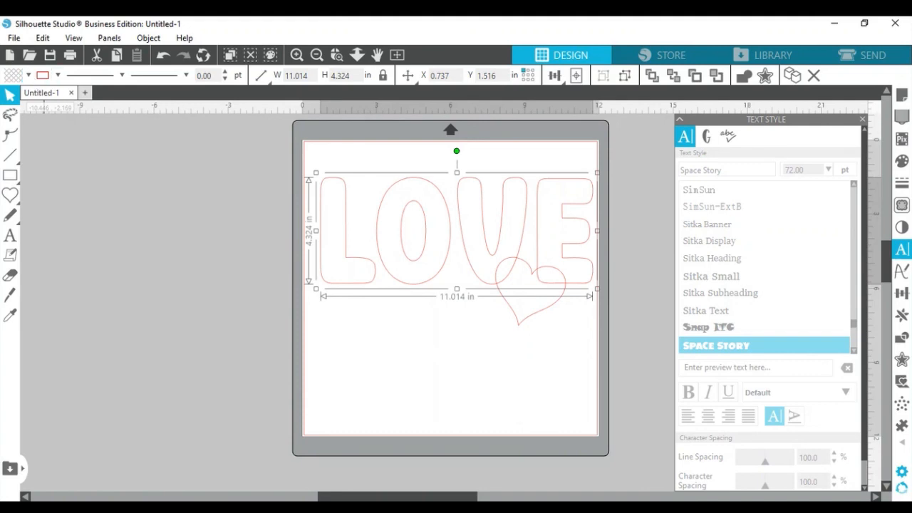
left_click(29, 75)
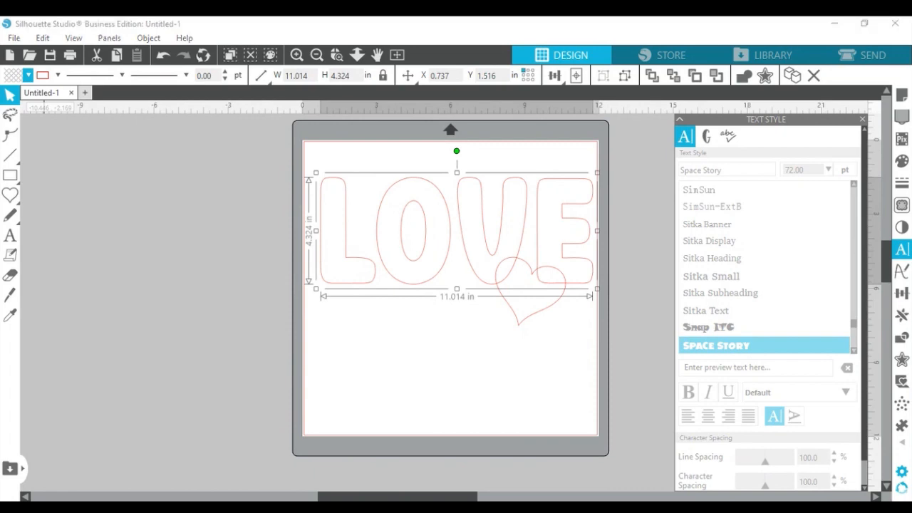
- Fill LOVE with magenta and the heart with red-pink, nudge the heart right, and close Text Style
left_click(39, 94)
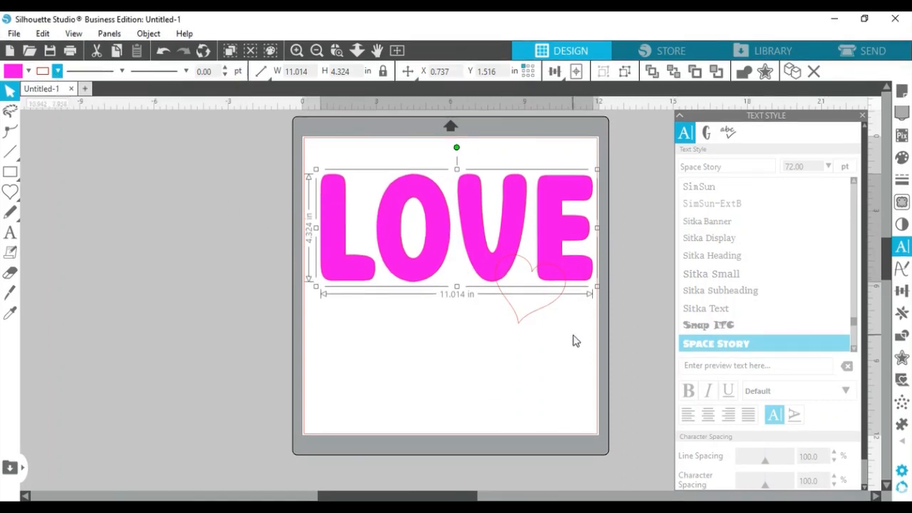
left_click(561, 303)
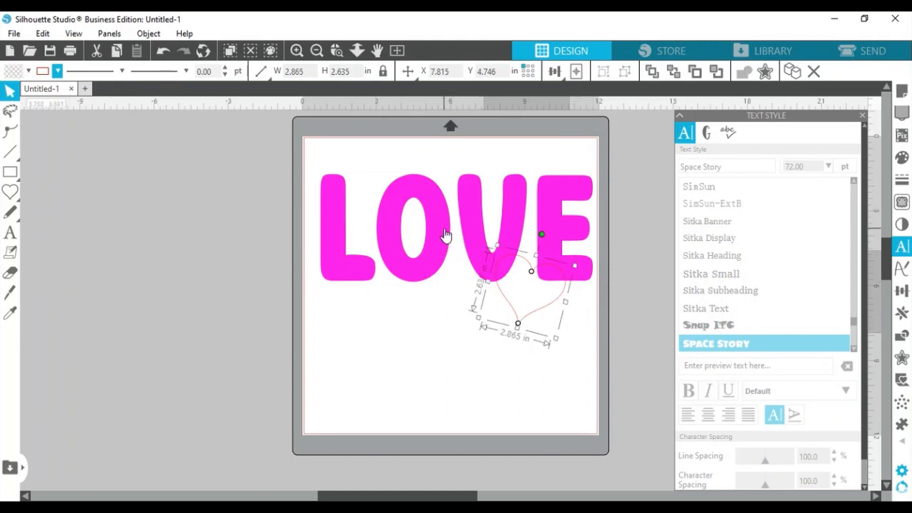
left_click(28, 71)
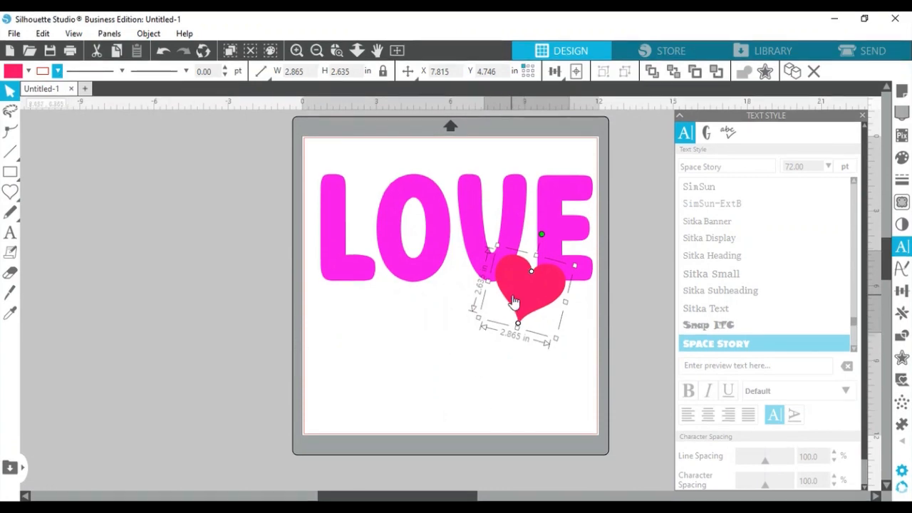
left_click_drag(515, 297, 517, 293)
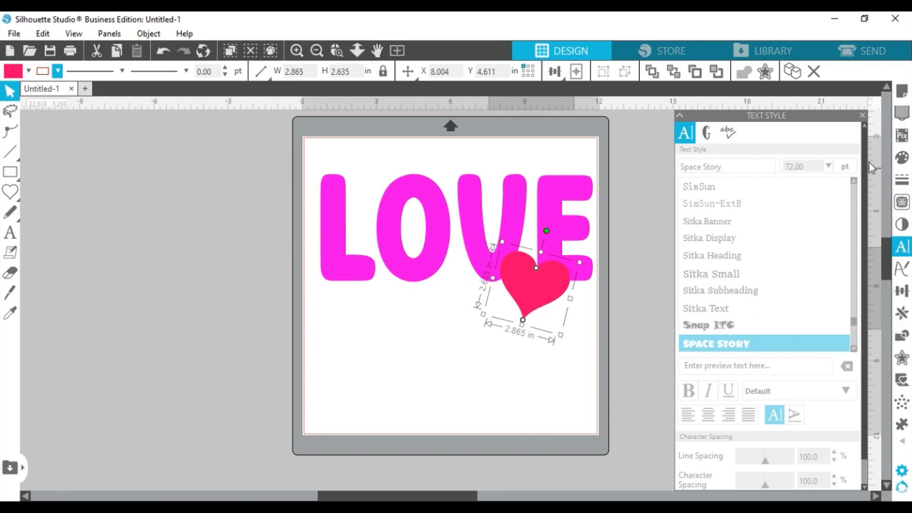
left_click(863, 117)
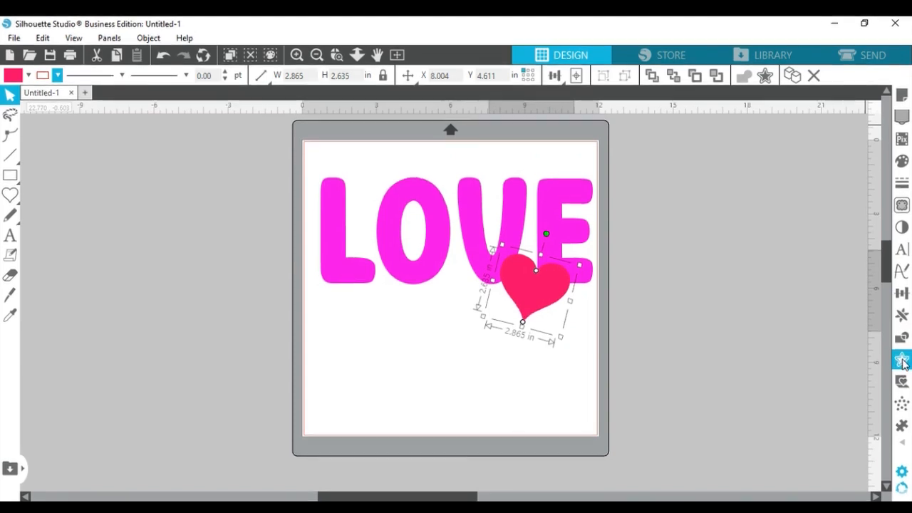
- Add an outward offset of about 0.14 in around the heart, then select everything
left_click(903, 362)
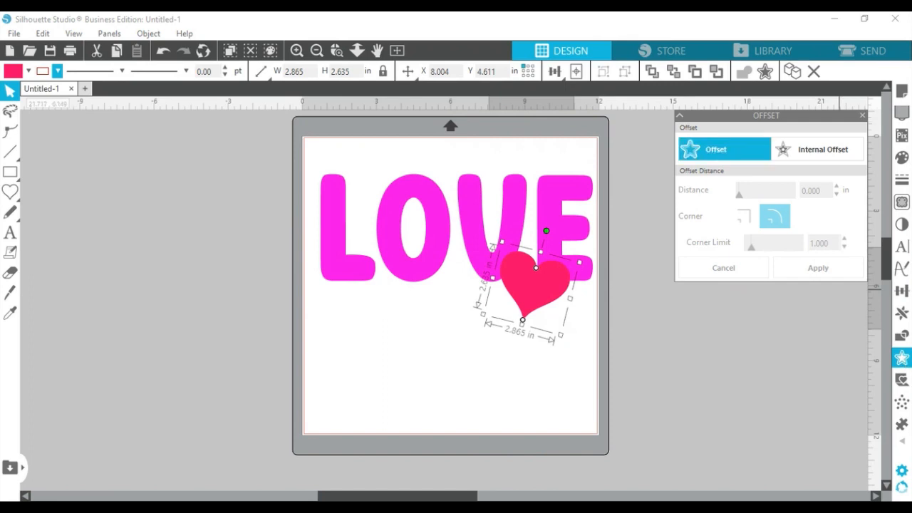
left_click(724, 153)
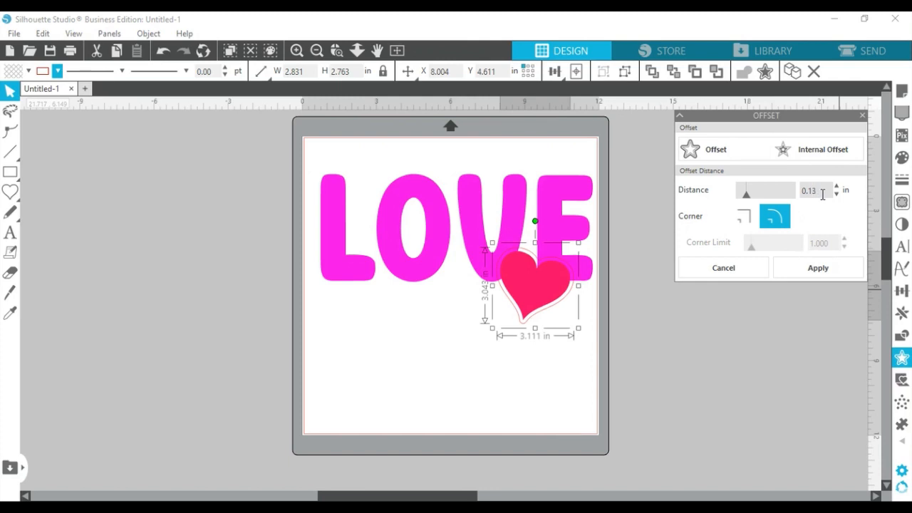
left_click(816, 269)
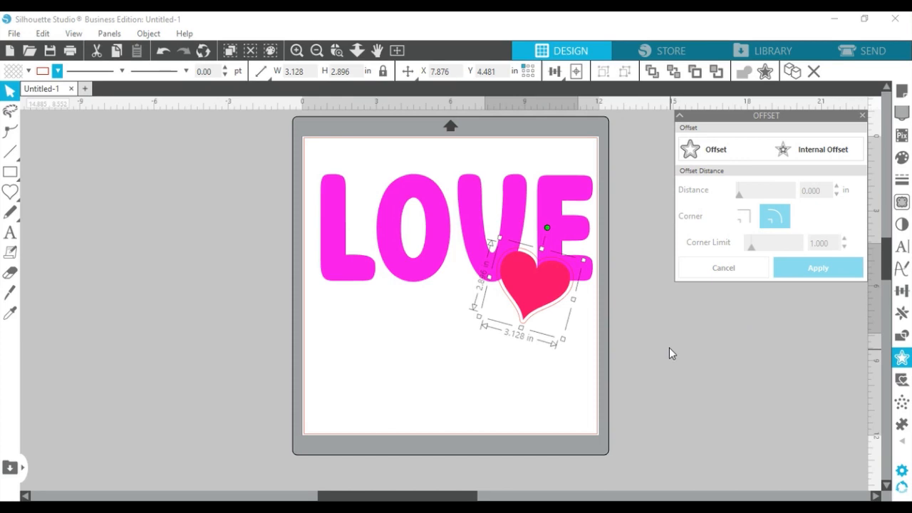
key("ctrl+a")
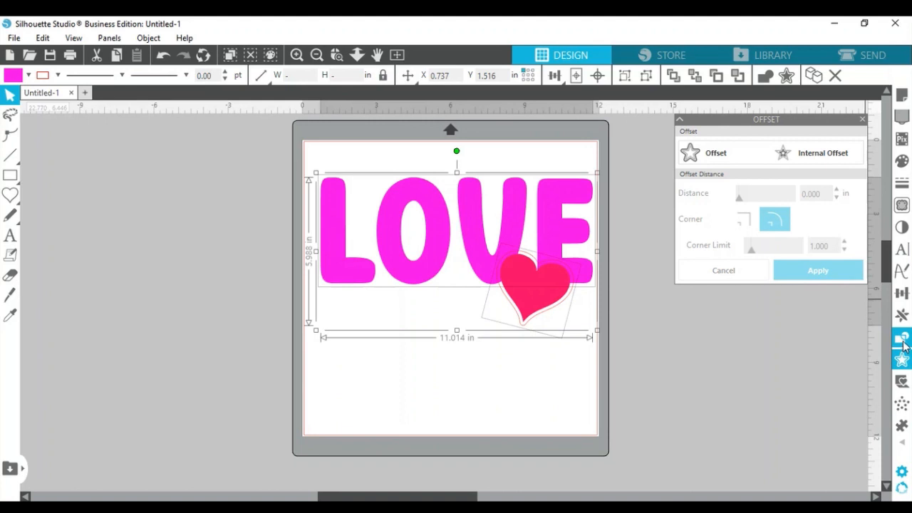
- Subtract the heart's offset outline from the LOVE letters and group the letters
left_click(903, 343)
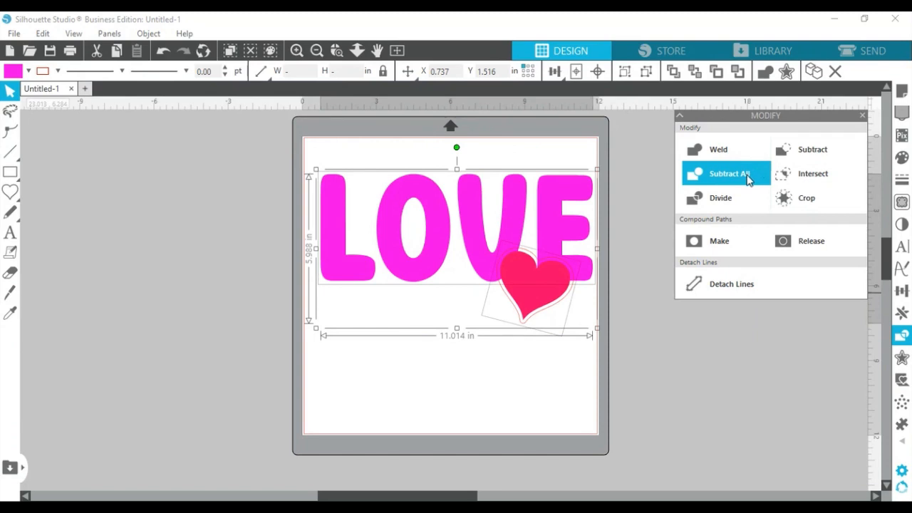
left_click(748, 177)
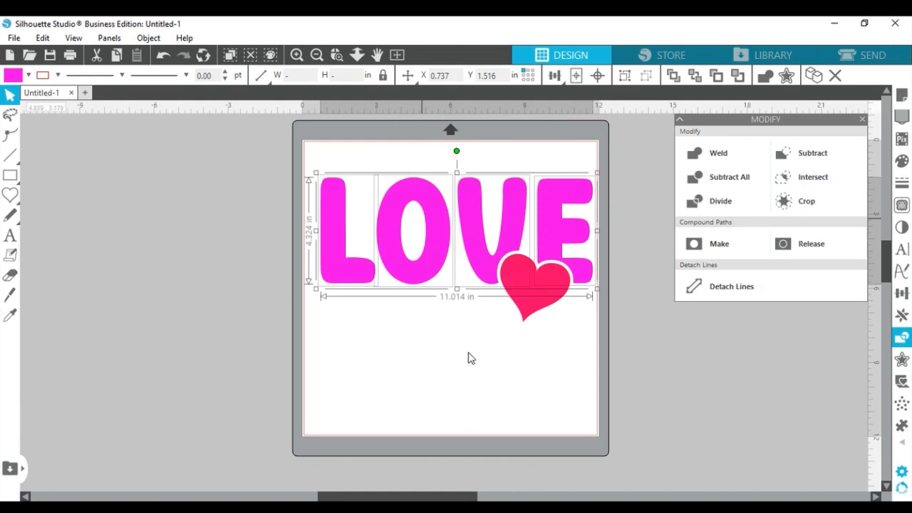
key("ctrl+g")
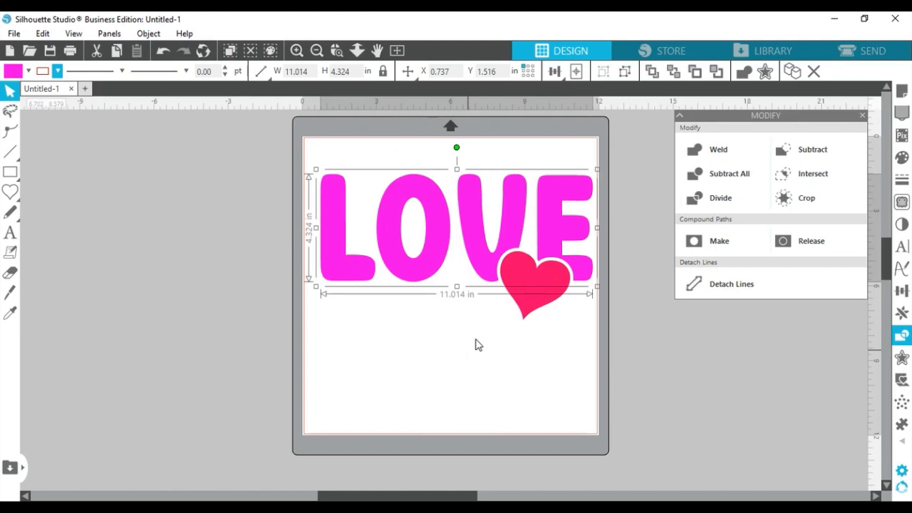
- Select LOVE and the heart together and bring up the Rhinestones panel
left_click(516, 334)
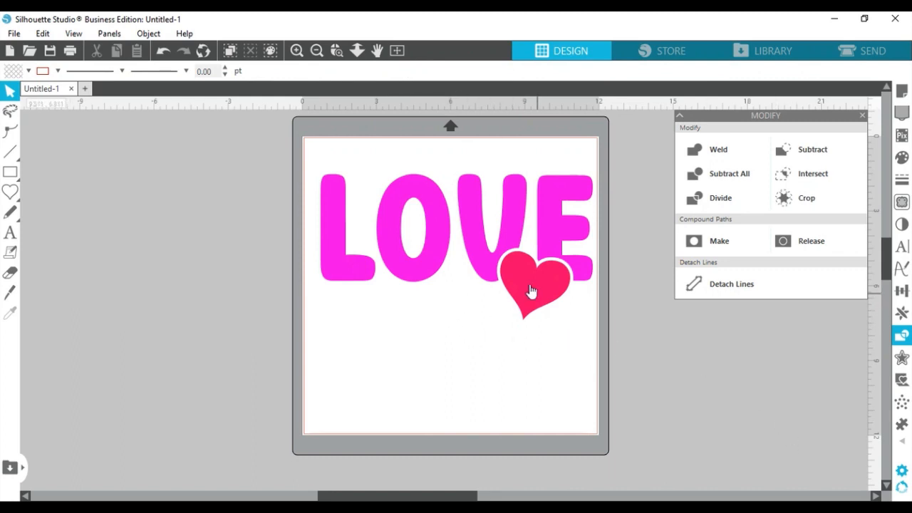
left_click_drag(320, 161, 655, 307)
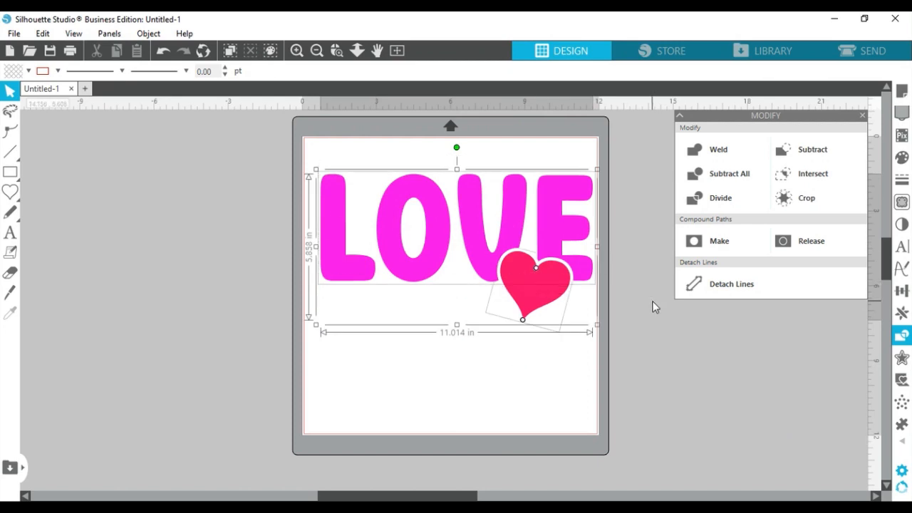
left_click(903, 442)
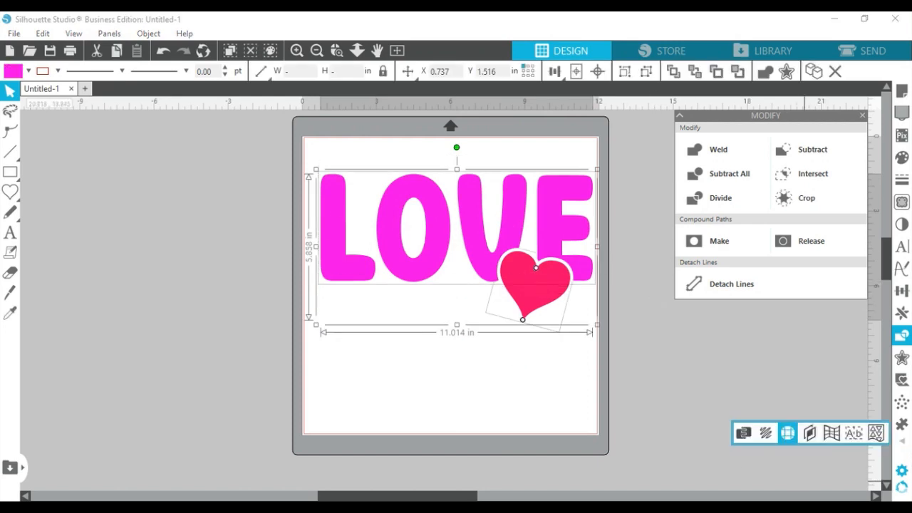
left_click(788, 433)
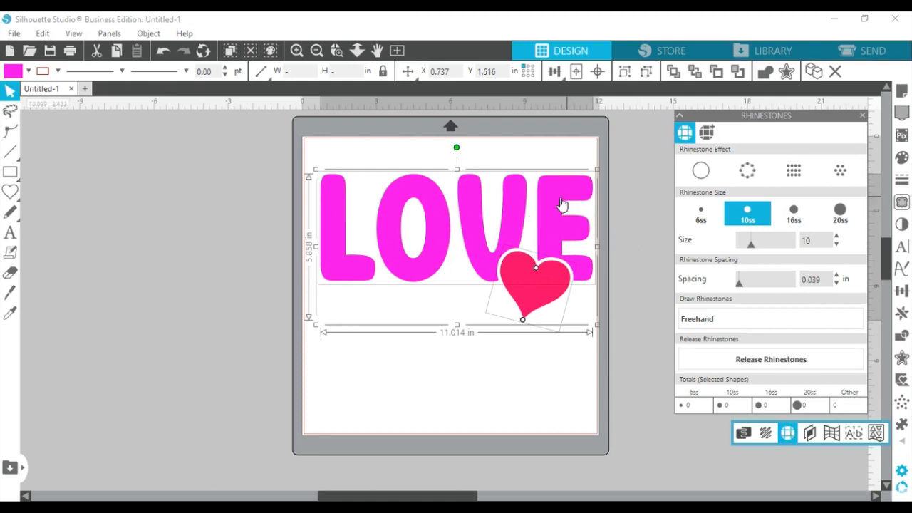
- Apply the outline rhinestone effect to LOVE alone, using 10ss stones at 0.039 in spacing
left_click(468, 454)
left_click(431, 255)
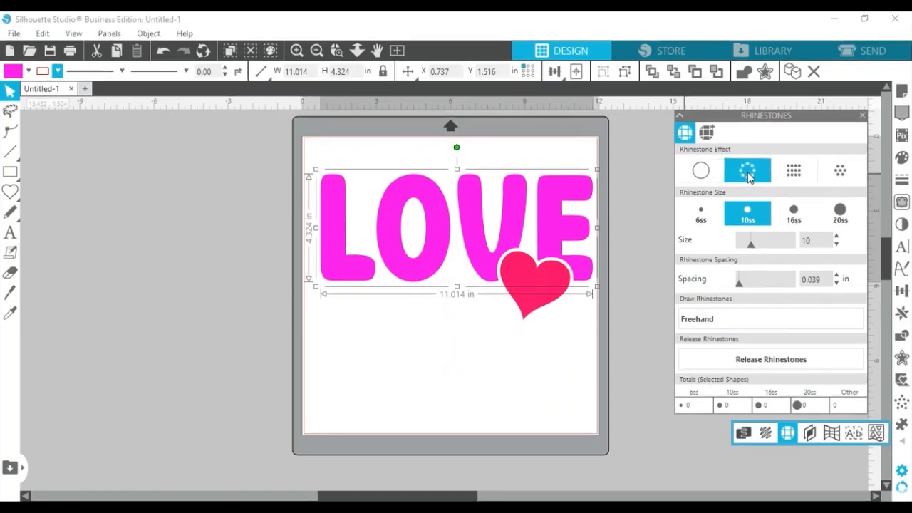
left_click(748, 180)
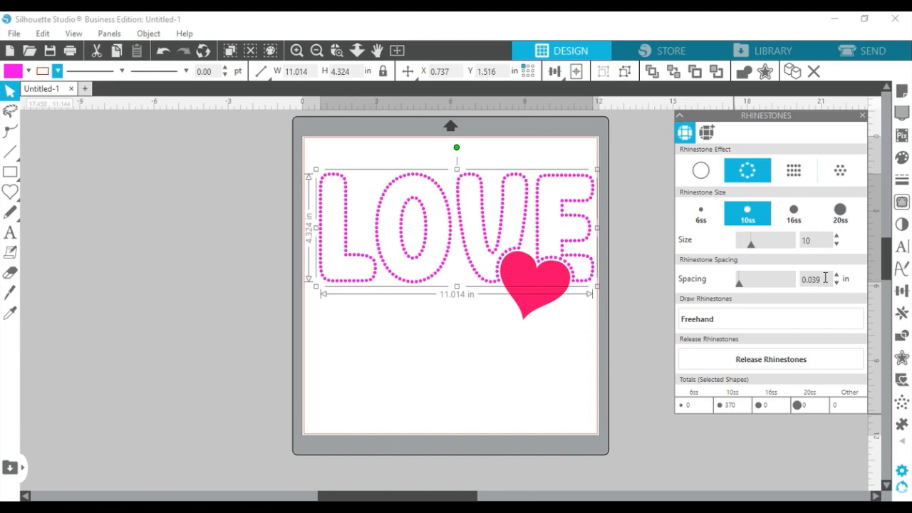
- Change LOVE's rhinestones to 6ss stones at 0.015 in spacing, then select the heart
left_click(698, 223)
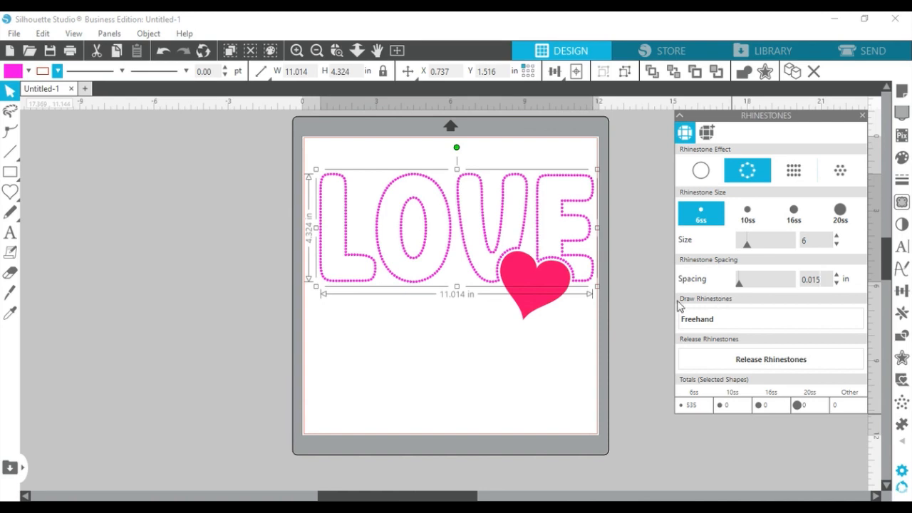
left_click(539, 301)
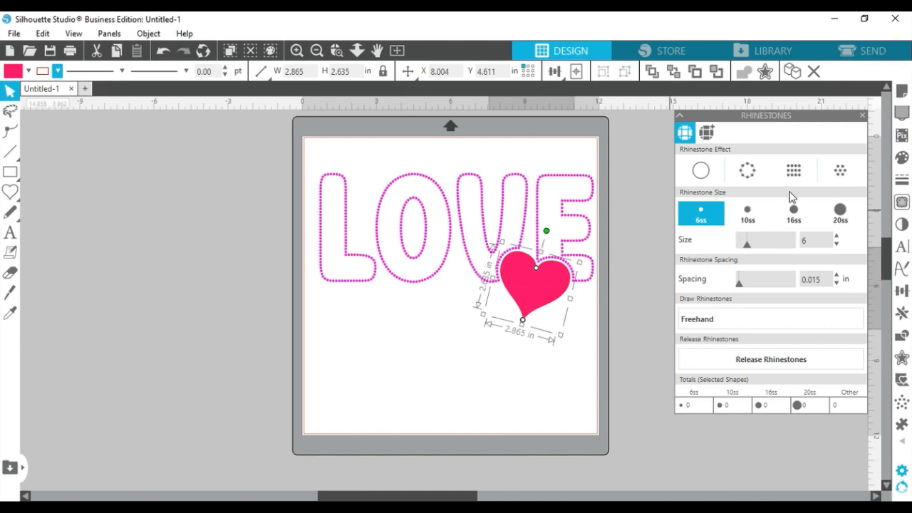
- Fill the red heart with 6ss rhinestones, bringing the whole design to 900 stones, and check the selections
left_click(839, 173)
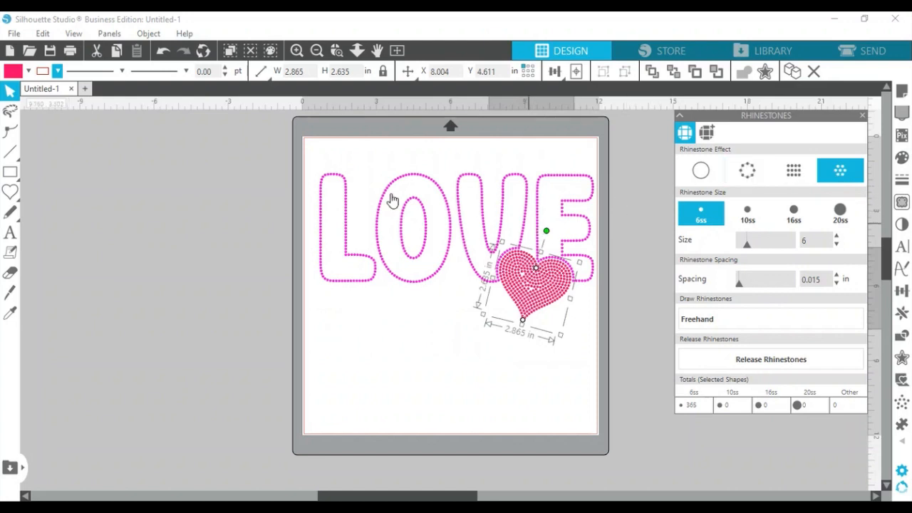
left_click(318, 171)
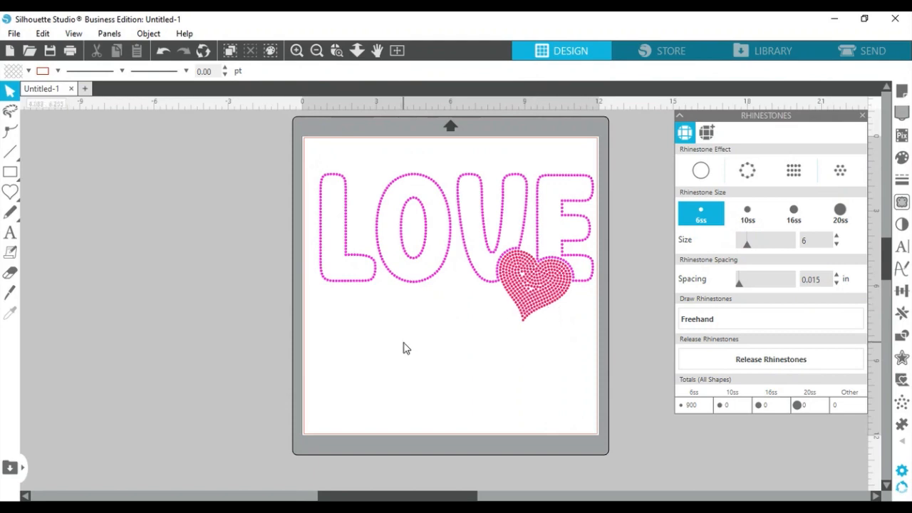
left_click_drag(311, 152, 594, 325)
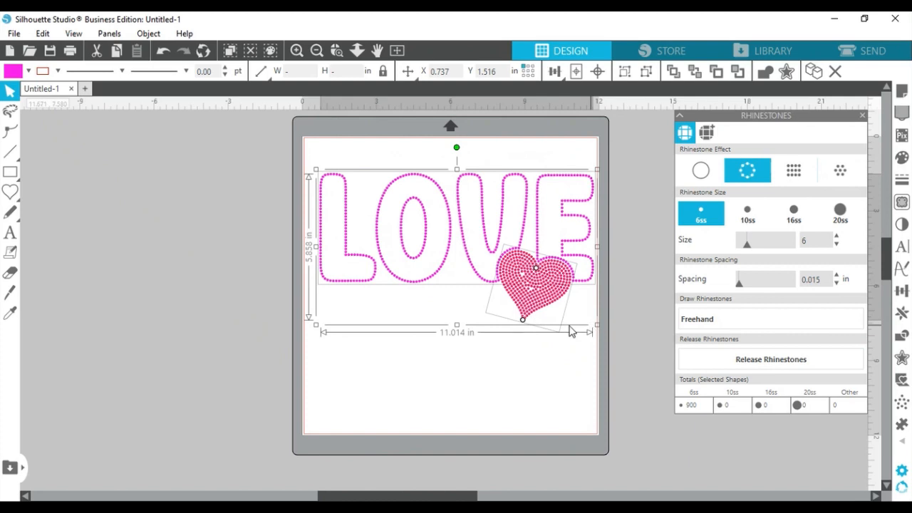
left_click(485, 379)
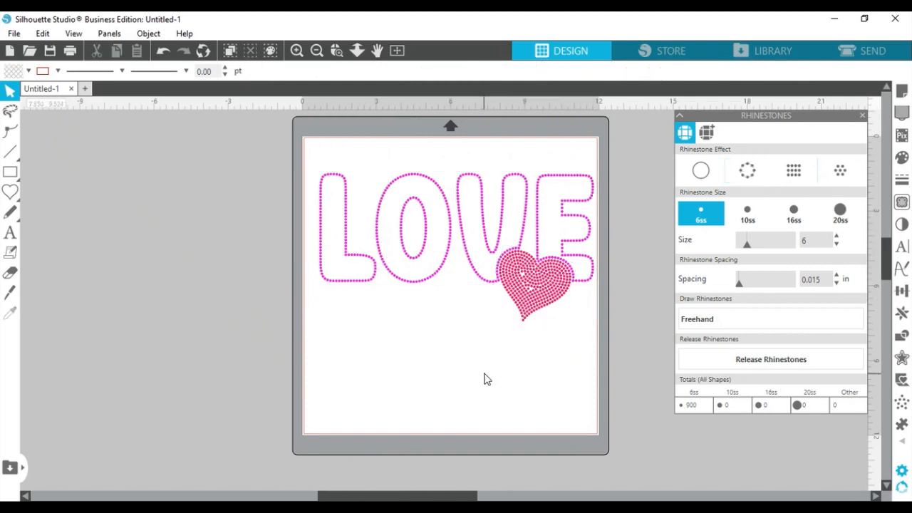
left_click(529, 305)
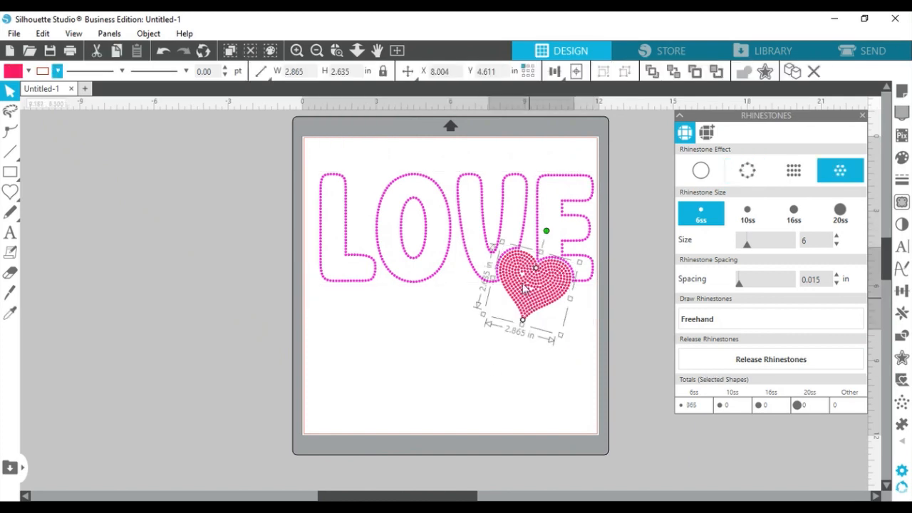
left_click(462, 183)
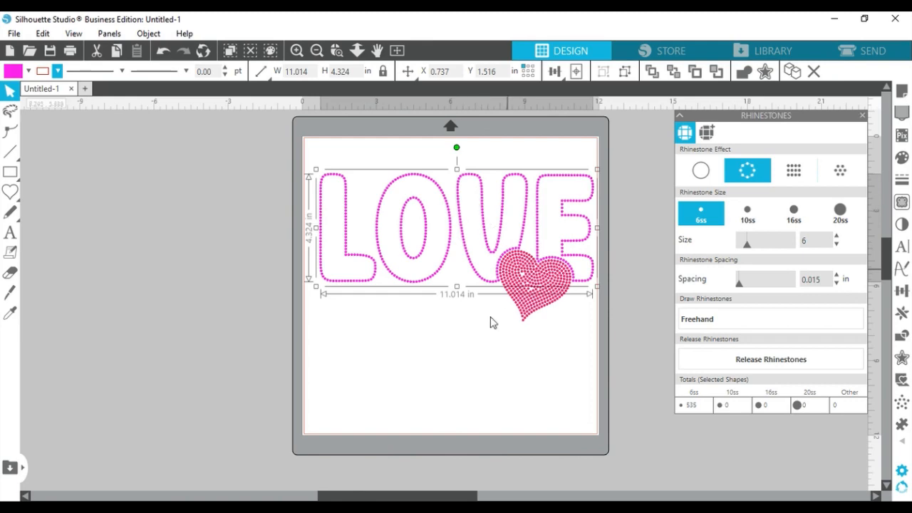
left_click(476, 348)
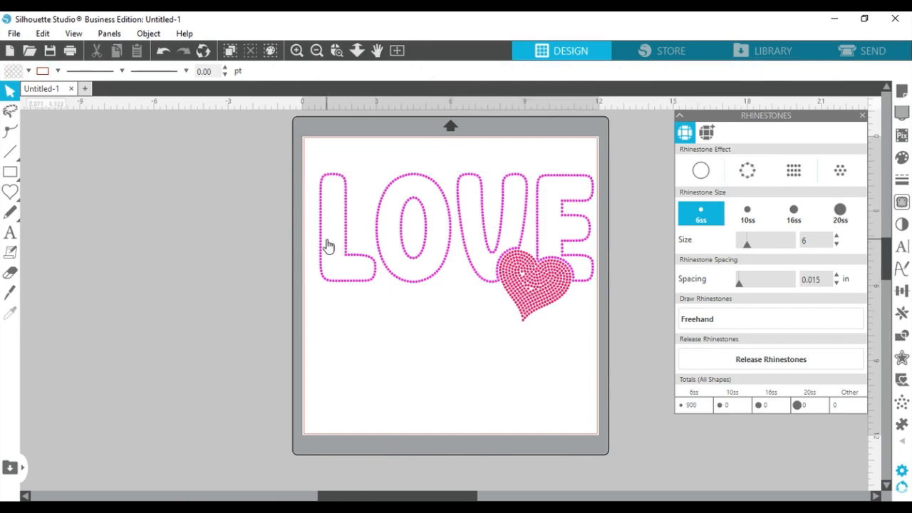
left_click(297, 51)
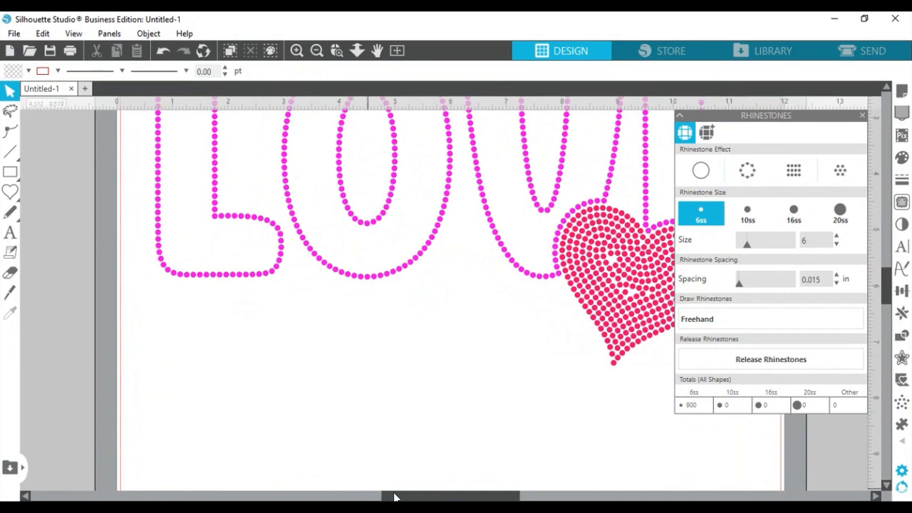
- Release the 535-stone LOVE rhinestone outline into individual 6ss circle shapes
left_click_drag(396, 497, 445, 496)
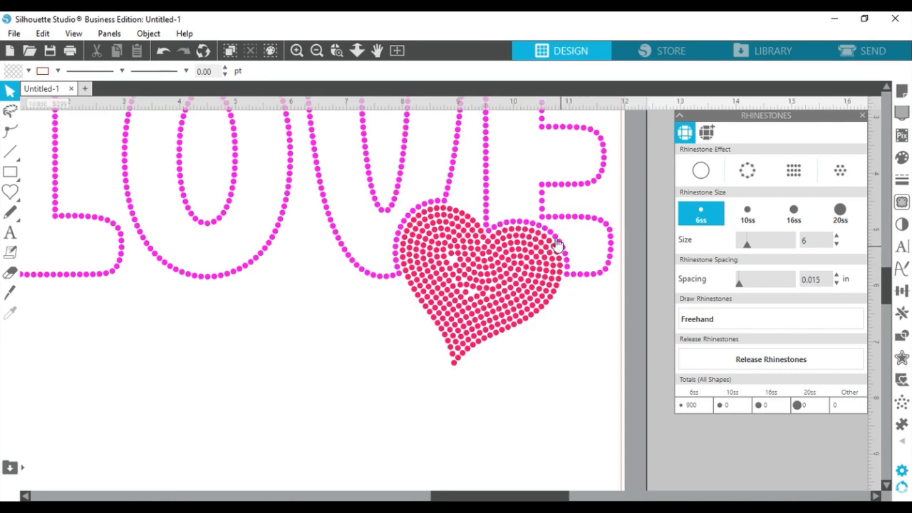
left_click(370, 174)
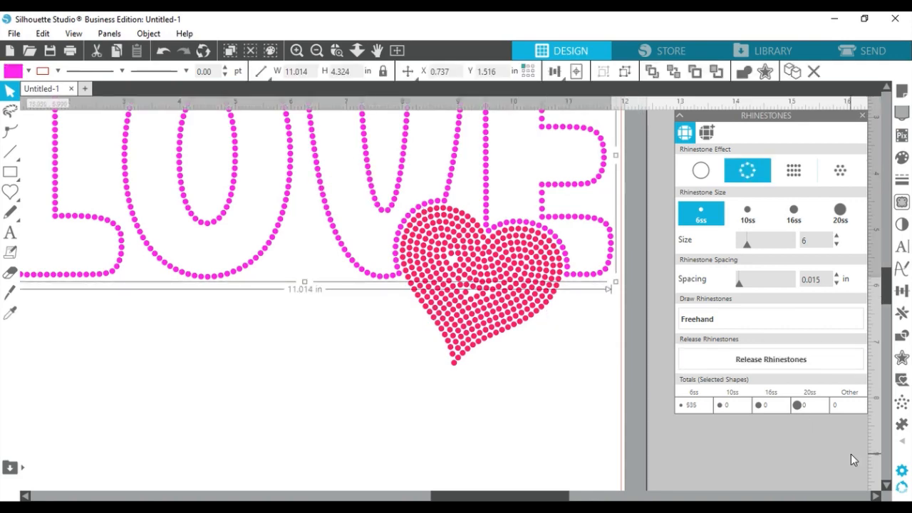
left_click(779, 364)
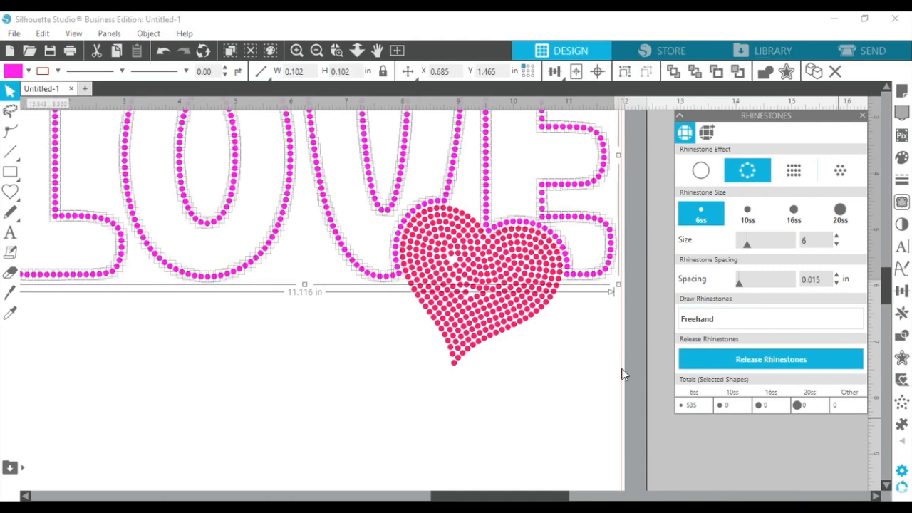
- Release the heart's rhinestones into individual circles as well
left_click(535, 383)
left_click(522, 305)
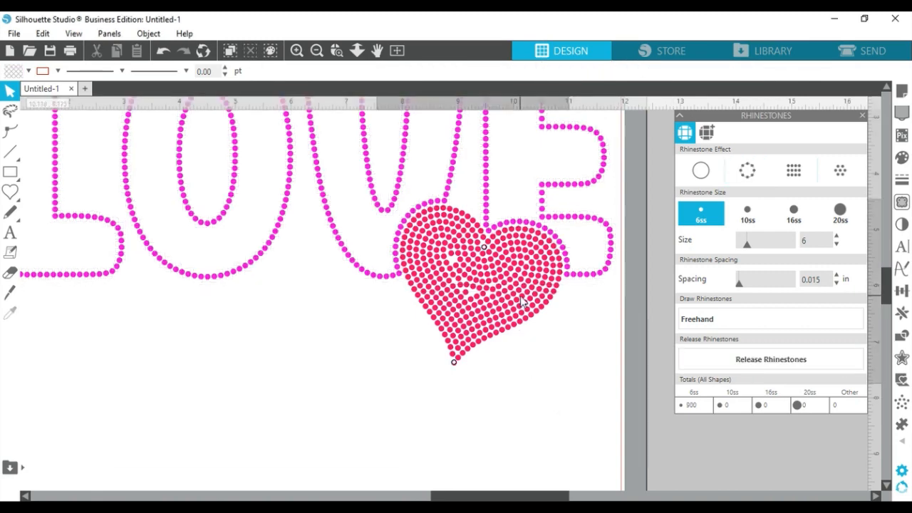
left_click(758, 361)
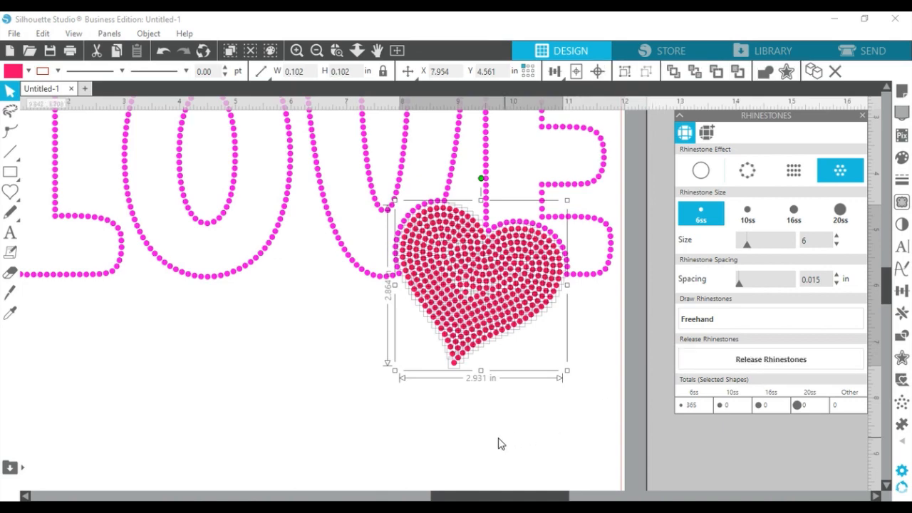
left_click(499, 444)
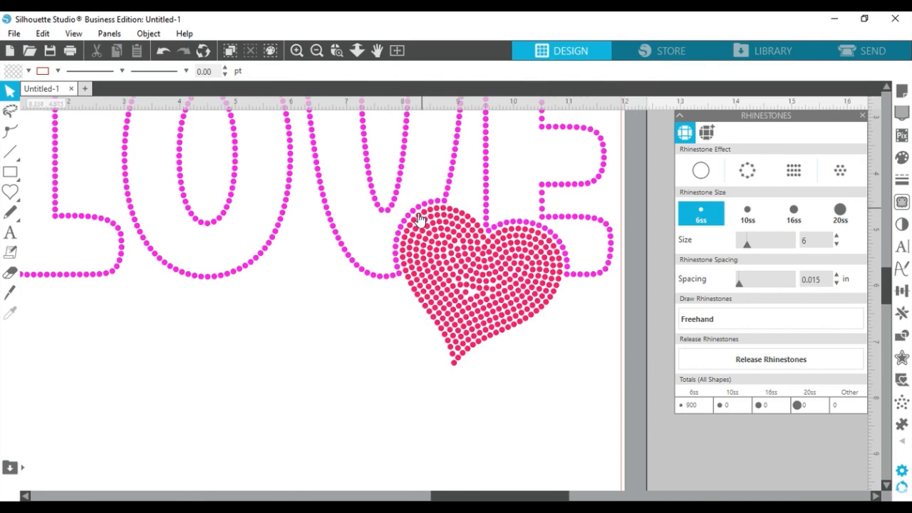
- Remove the four stray pink LOVE stones overlapping the heart's left edge, leaving 869 rhinestones
left_click(400, 274)
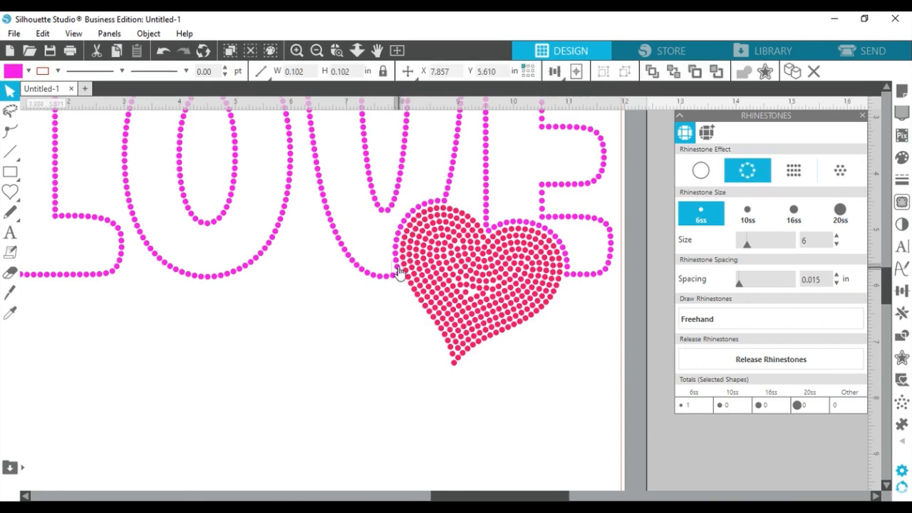
left_click(399, 266, "shift")
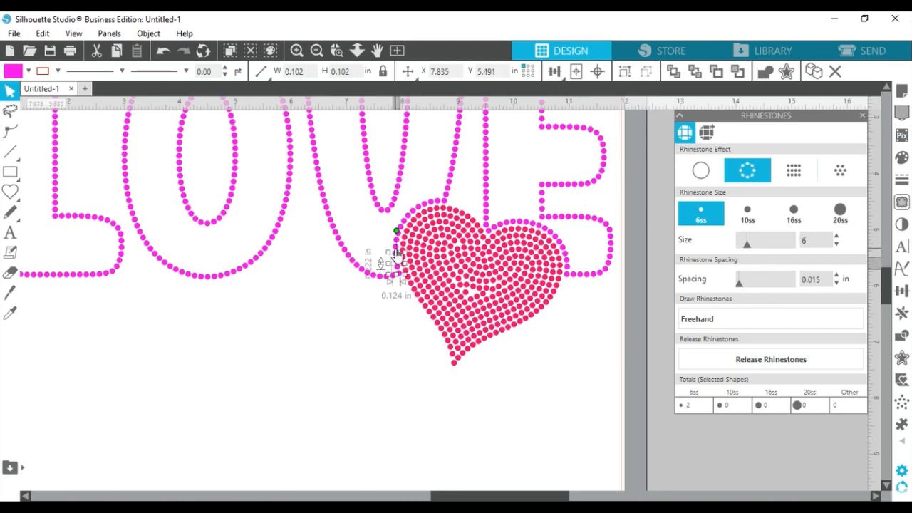
left_click(398, 252, "shift")
left_click(397, 243, "shift")
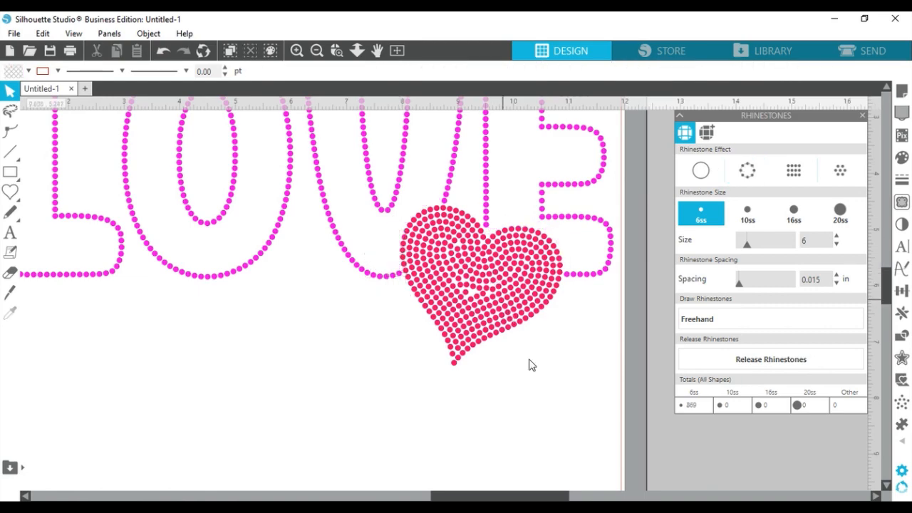
left_click(468, 297)
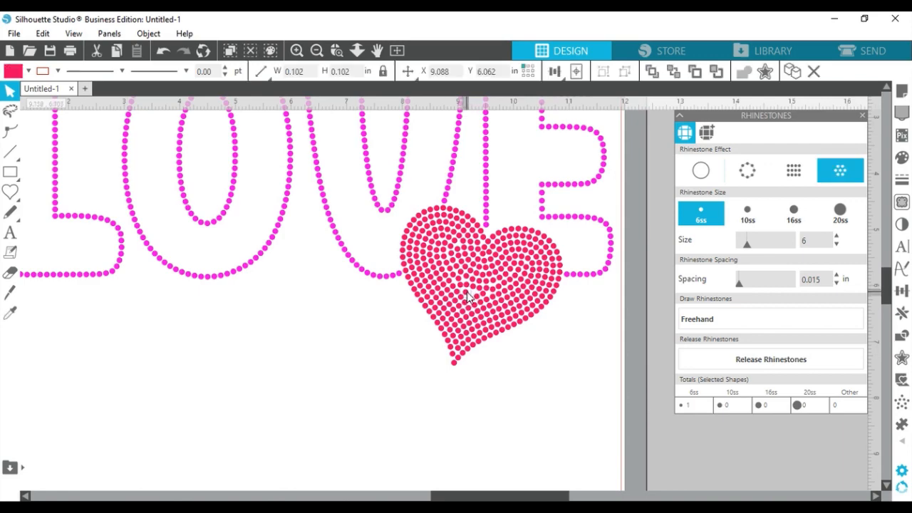
left_click(296, 51)
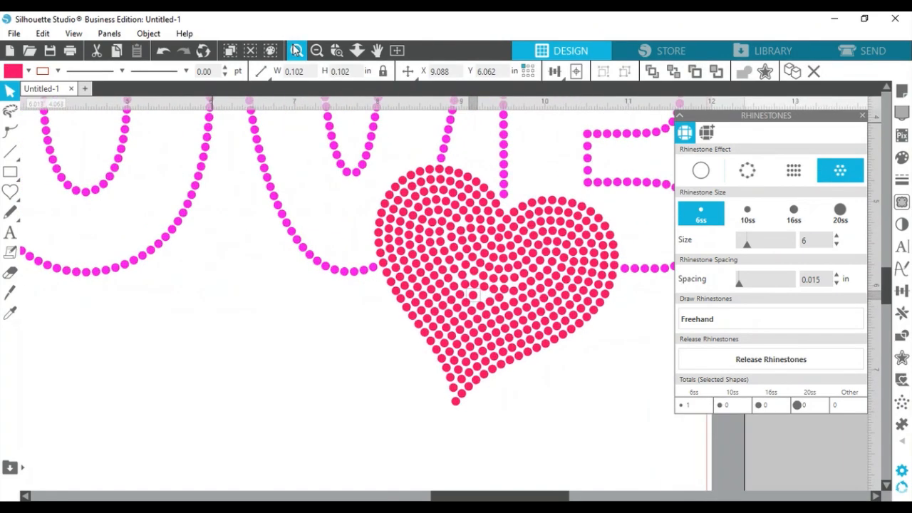
- Duplicate a heart rhinestone and move the copy into the gap beside its neighbour (X 9.198 in, Y 6.067 in)
left_click(297, 50)
left_click(296, 51)
left_click(297, 50)
left_click(297, 50)
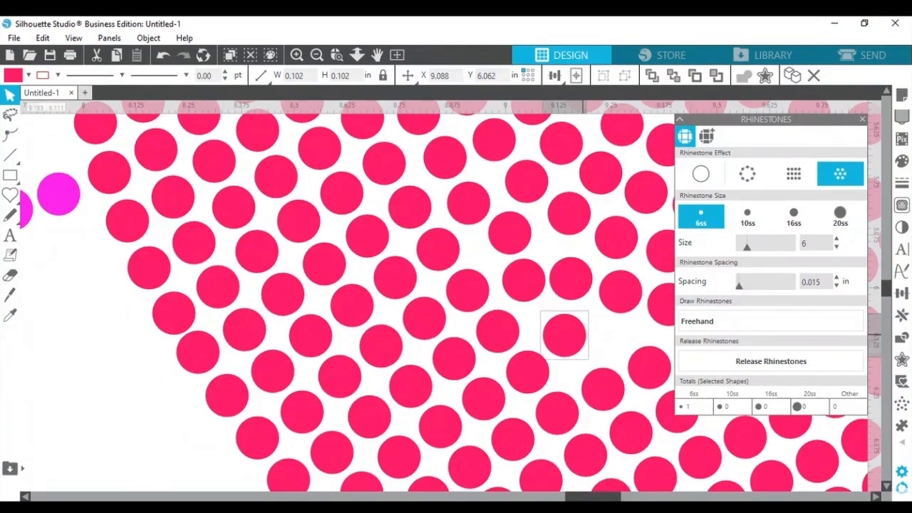
right_click(580, 335)
left_click(611, 264)
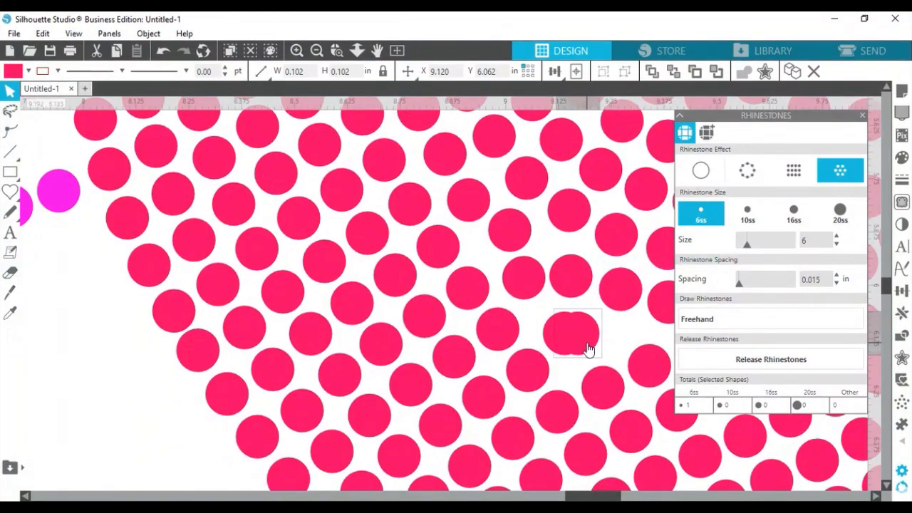
left_click_drag(597, 352, 623, 352)
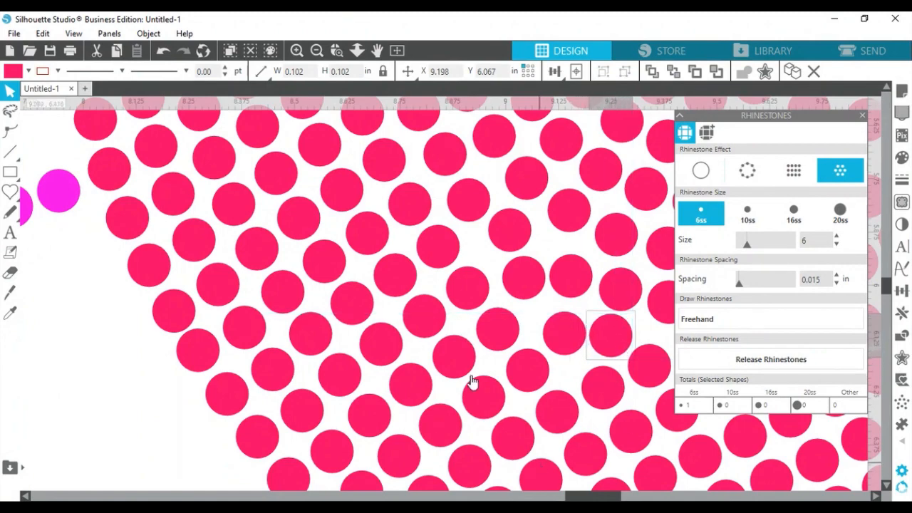
- Zoom back out to view the complete rhinestone LOVE-and-heart design
left_click(317, 51)
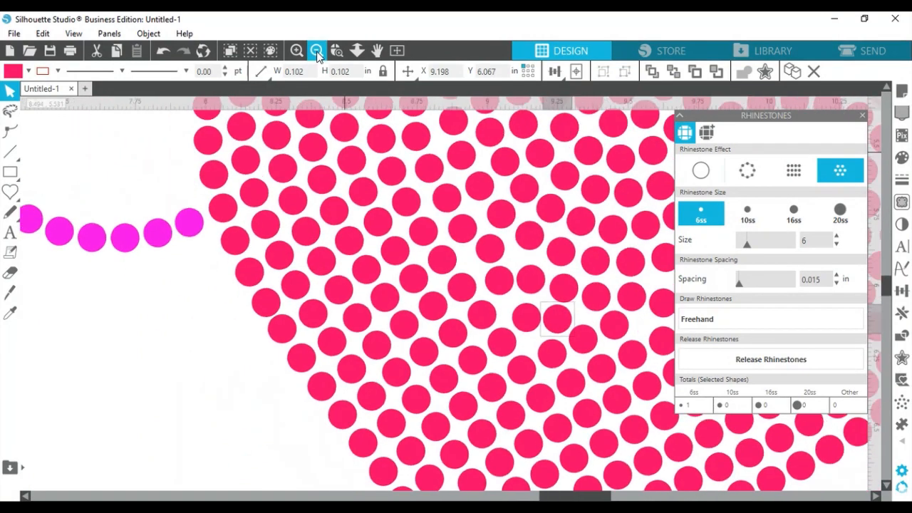
left_click(317, 52)
left_click(316, 51)
left_click(316, 52)
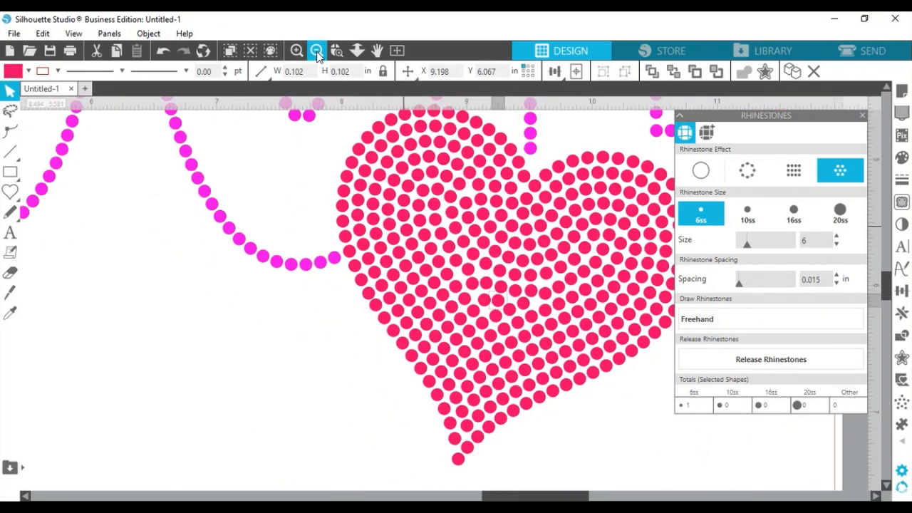
left_click(316, 52)
left_click(316, 51)
left_click(316, 51)
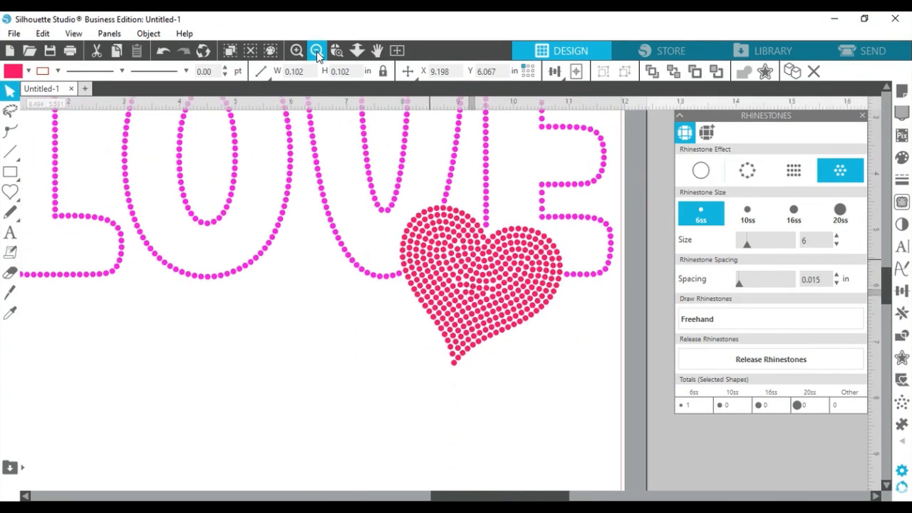
left_click(317, 52)
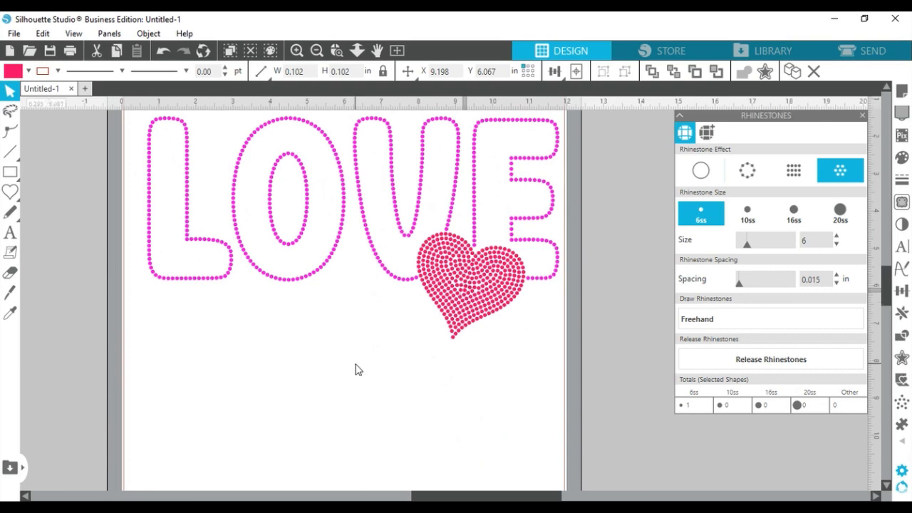
- Select every shape with fill RGB (255,0,232) using Select by Color's By Fill option
left_click(566, 334)
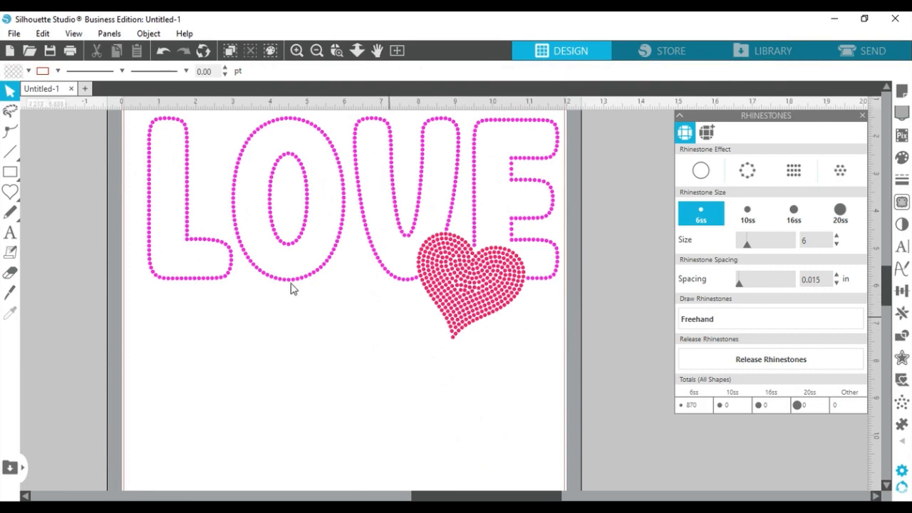
left_click(43, 33)
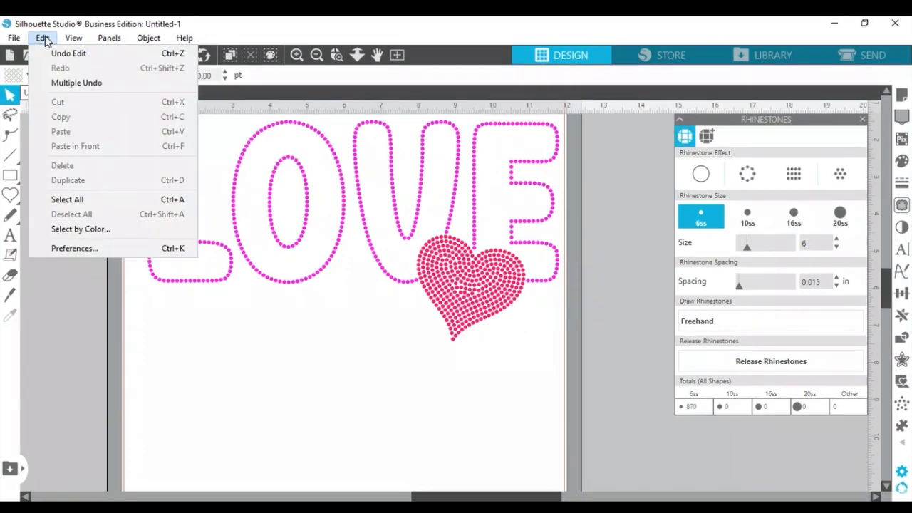
left_click(98, 231)
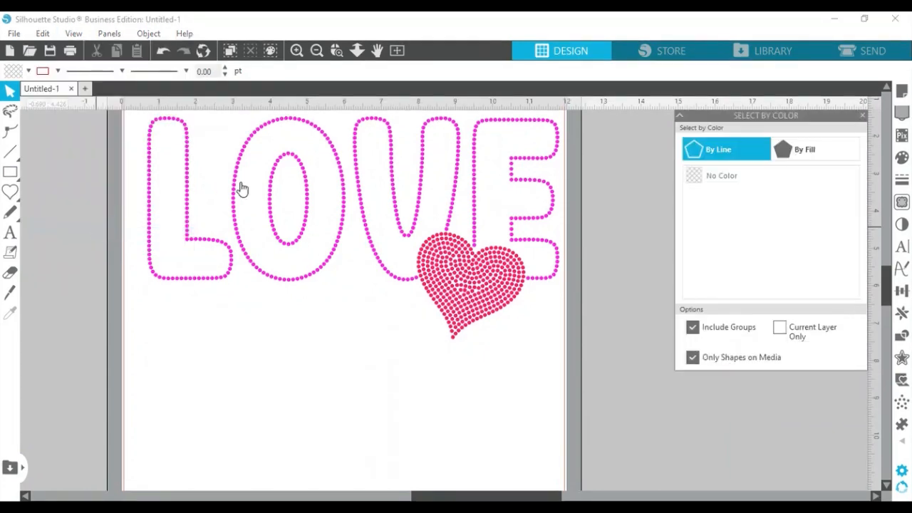
left_click(802, 149)
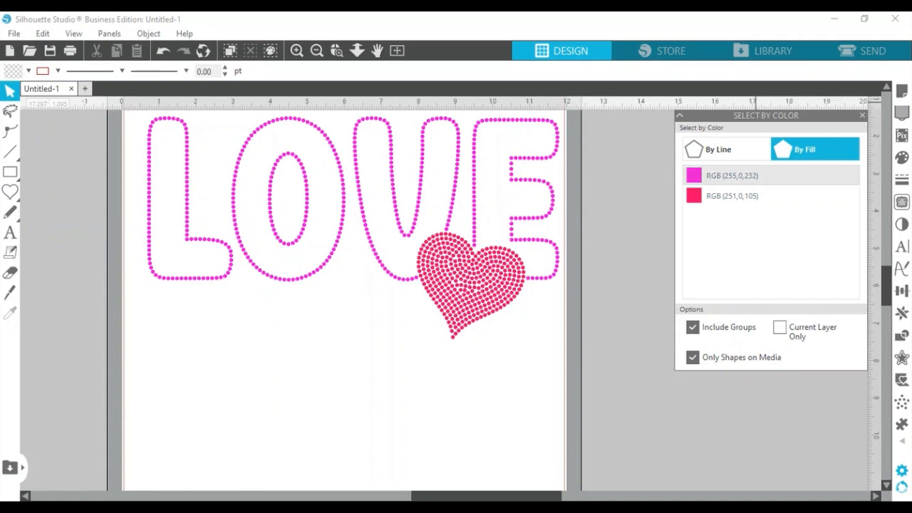
left_click(727, 175)
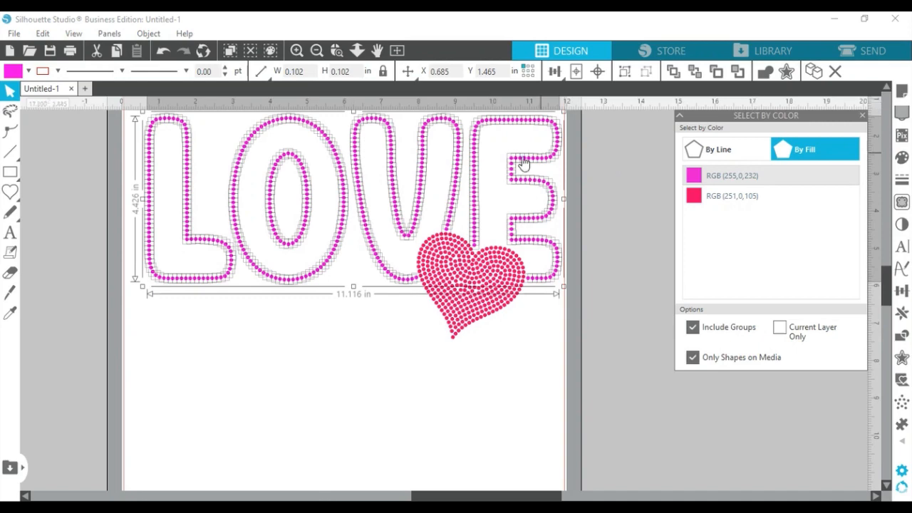
- Group the selected pink LOVE rhinestones and make them one compound path
left_click(160, 34)
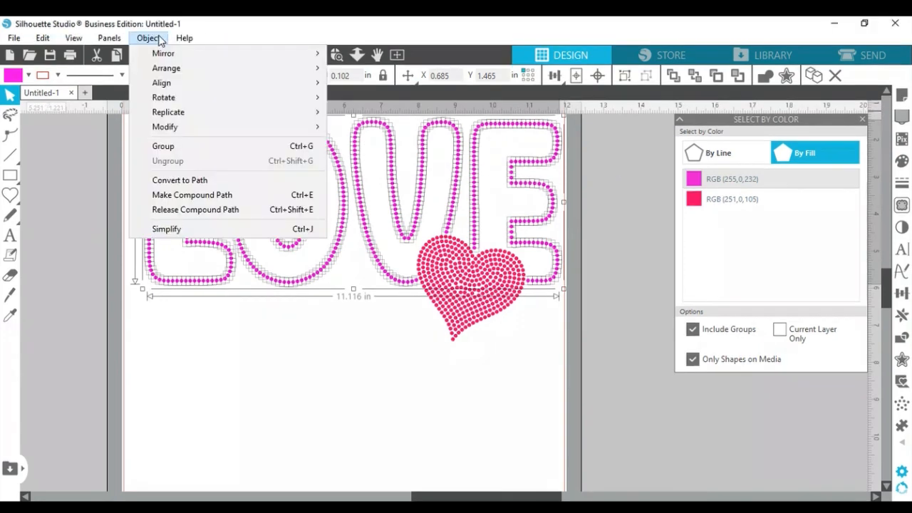
left_click(199, 146)
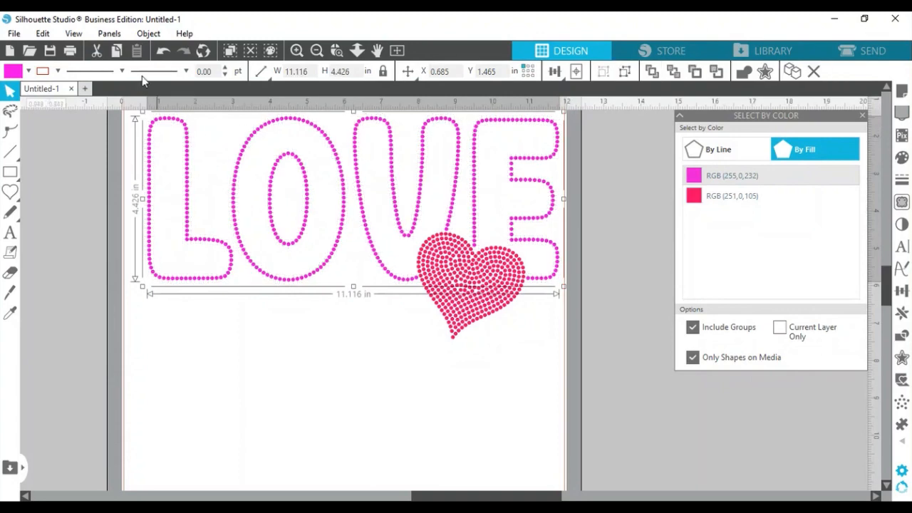
left_click(146, 34)
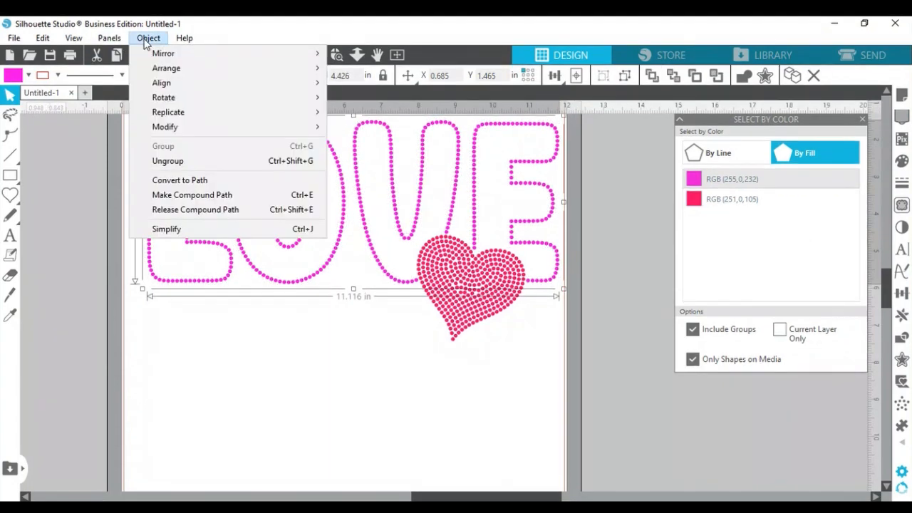
left_click(191, 197)
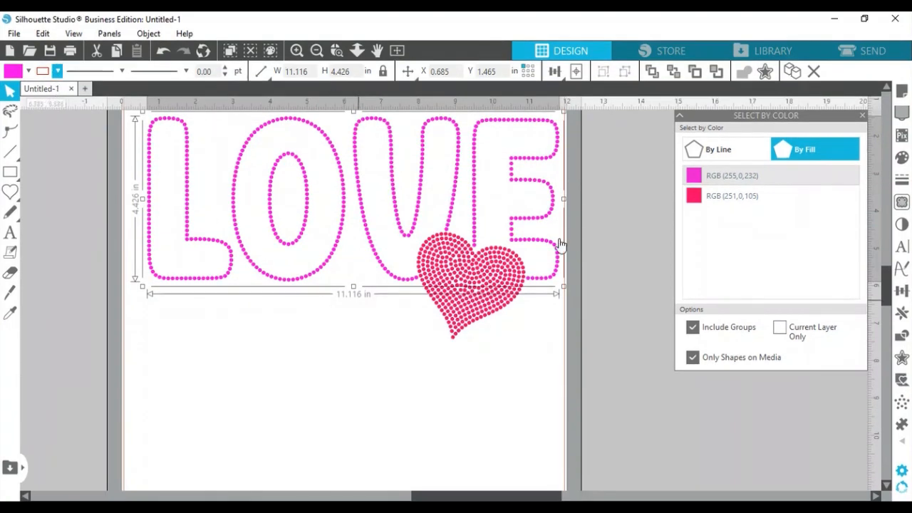
- Group the heart's RGB (251,0,105) stones into one compound path filled magenta RGB (255,0,232)
left_click(751, 197)
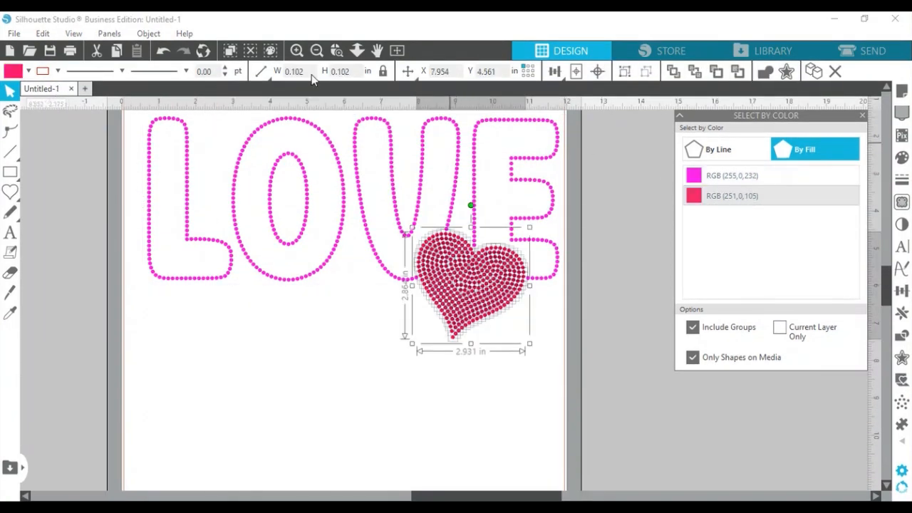
left_click(148, 33)
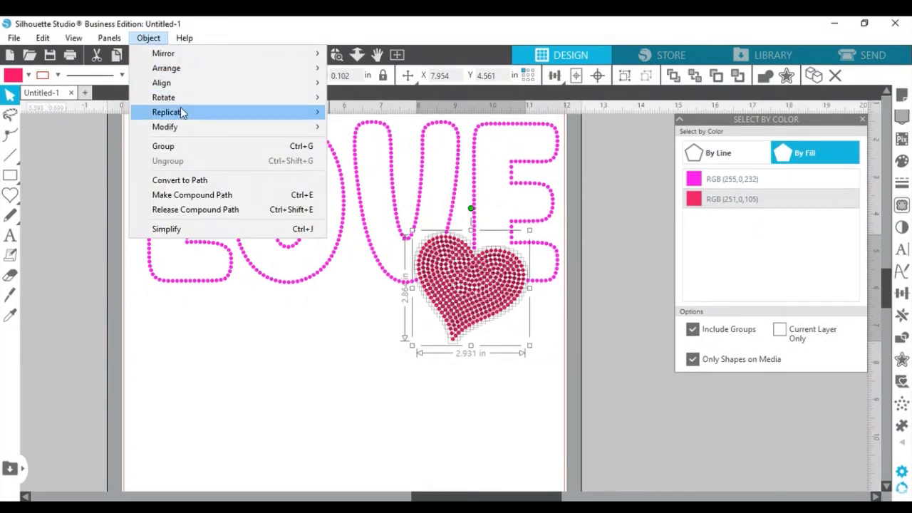
left_click(183, 145)
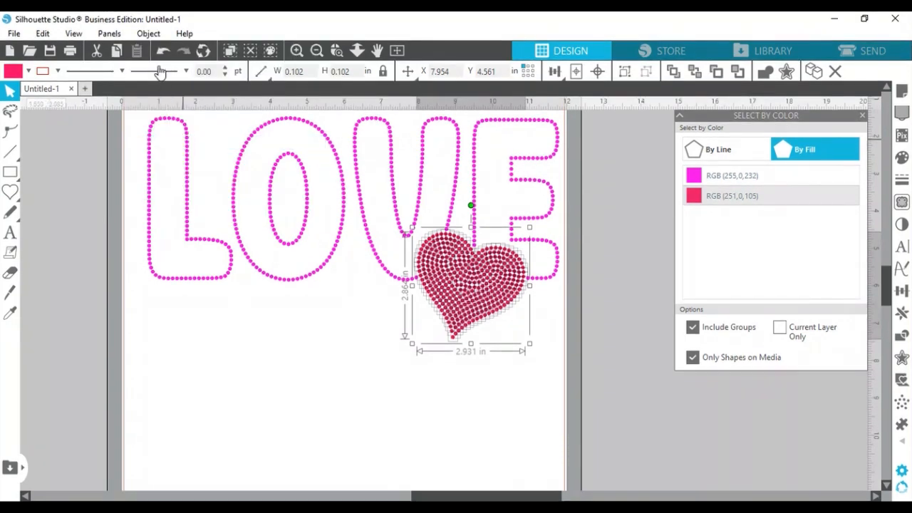
left_click(148, 34)
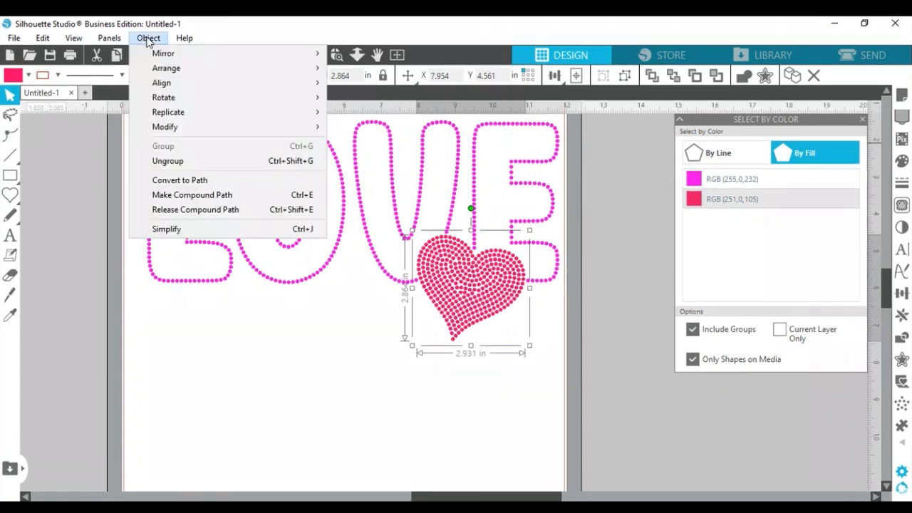
left_click(194, 195)
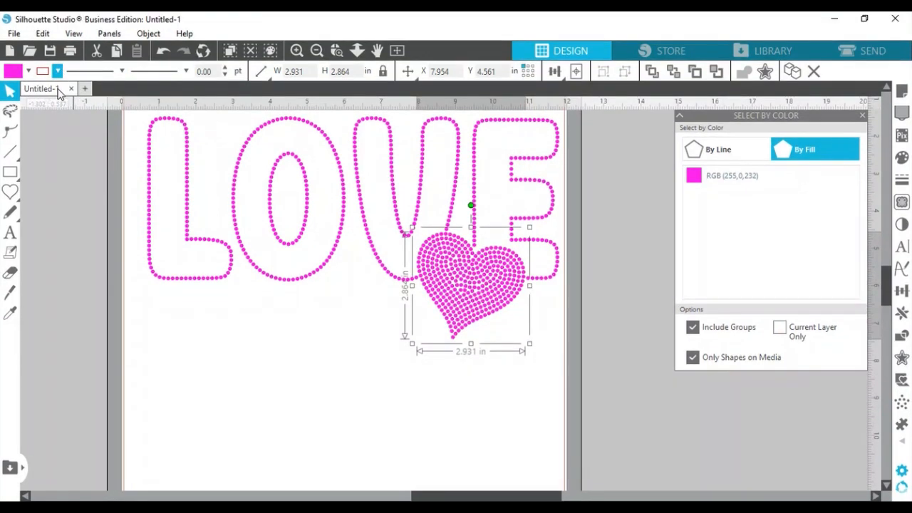
left_click(271, 333)
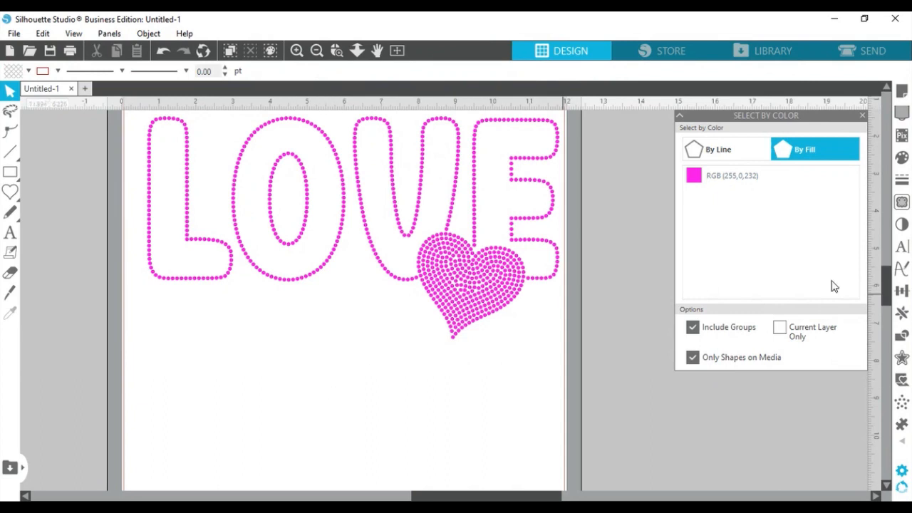
- Select all RGB (255,0,232) shapes and group LOVE with the heart into one 11.116 x 5.960 in design
left_click_drag(889, 296, 889, 286)
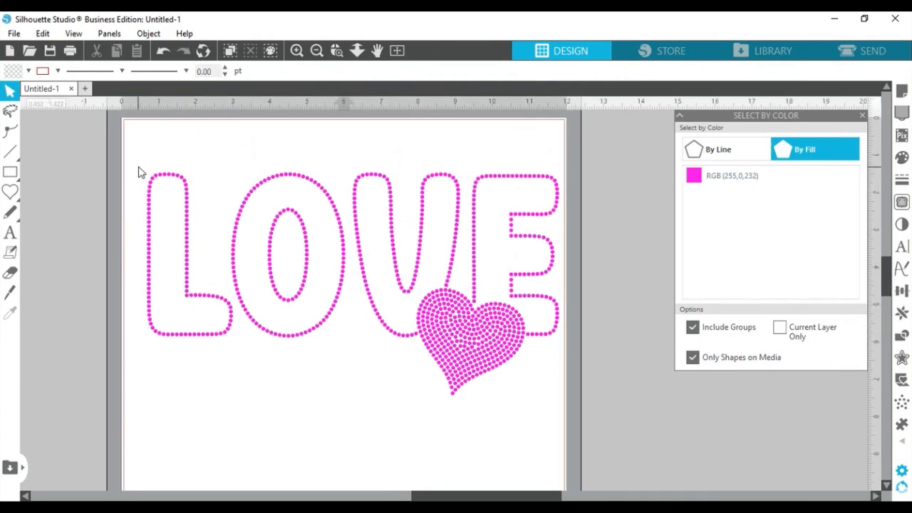
left_click(710, 176)
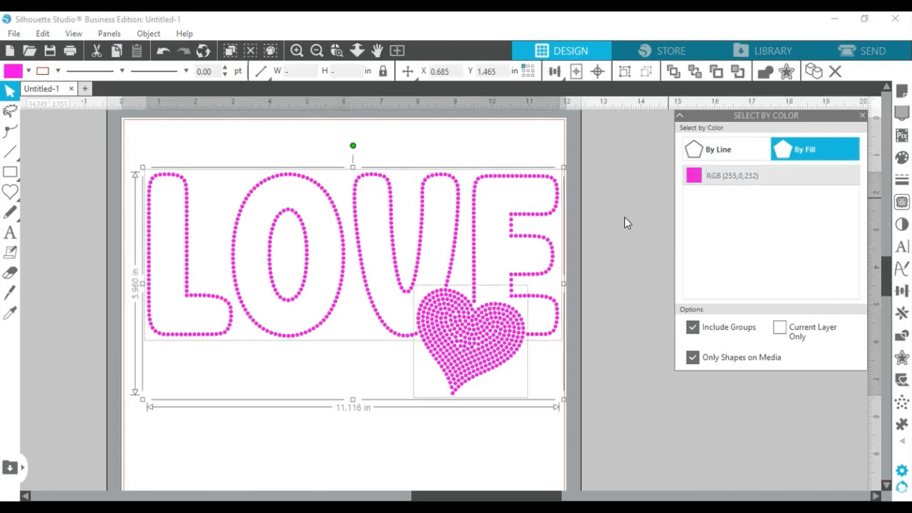
left_click(161, 35)
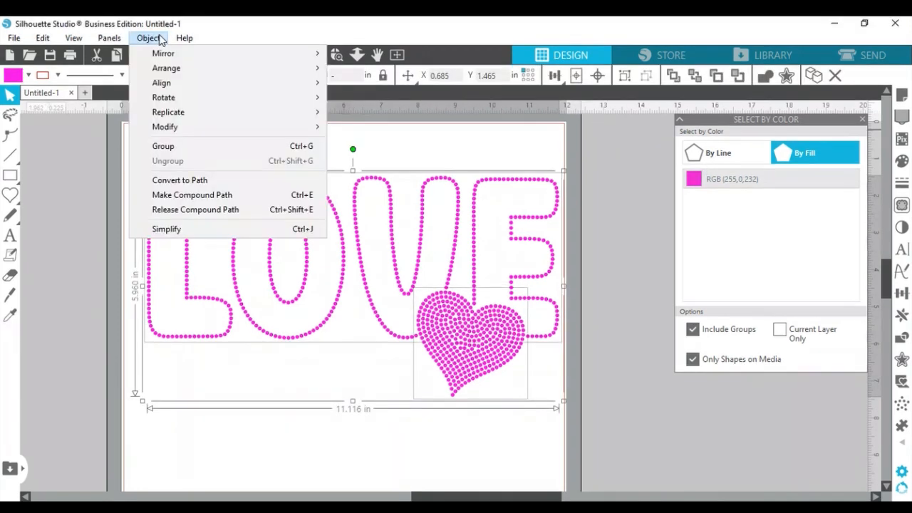
left_click(192, 147)
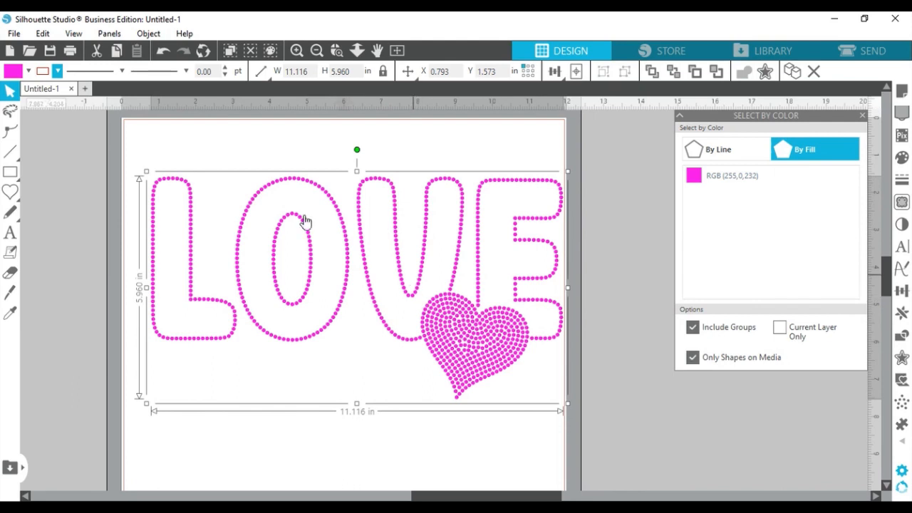
left_click(241, 145)
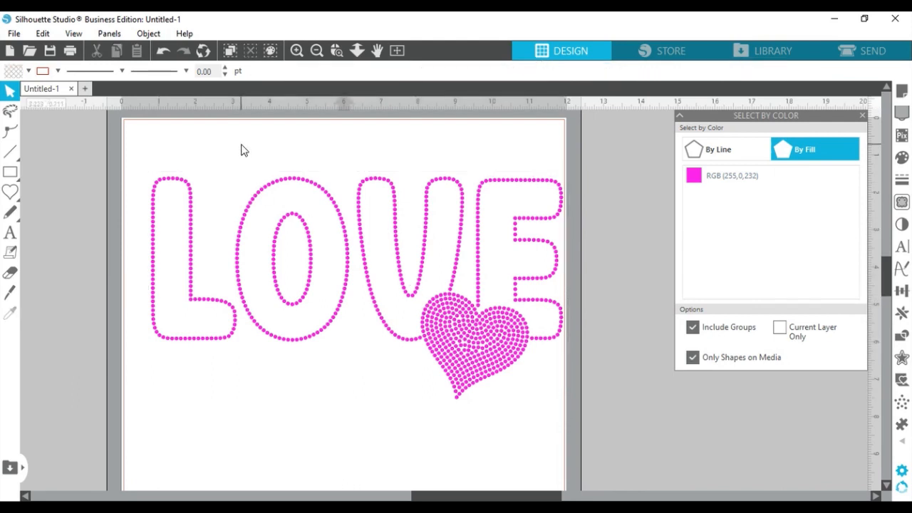
left_click(487, 359)
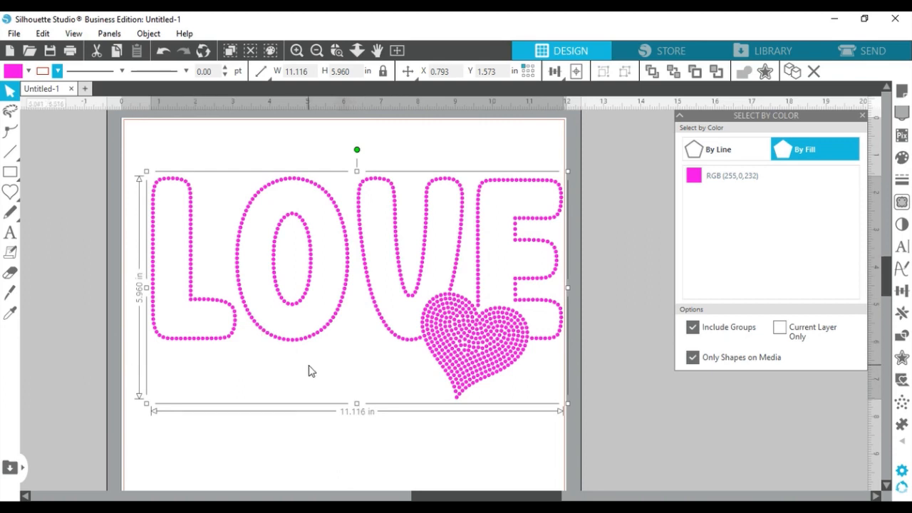
- Save the selection to the hard drive as the SVG file 'Mel love' in the Silhohette Designs folder
left_click(13, 33)
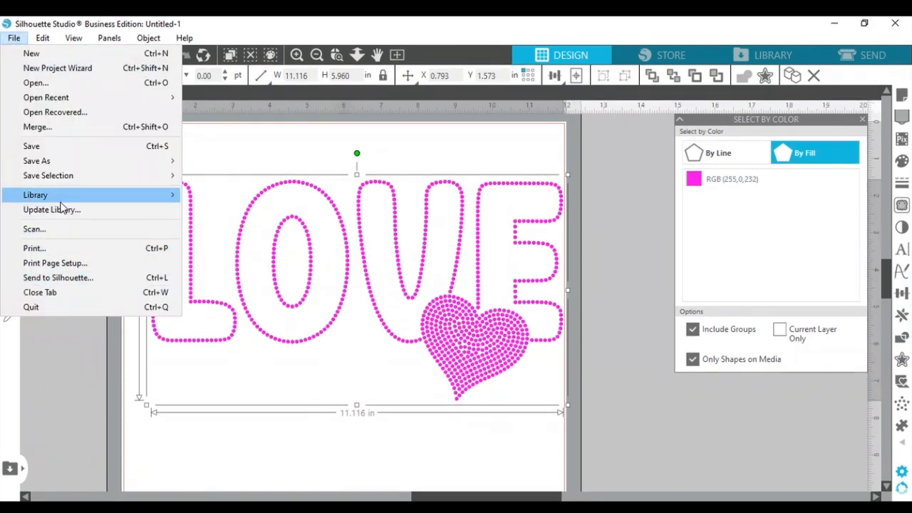
mouse_move(71, 169)
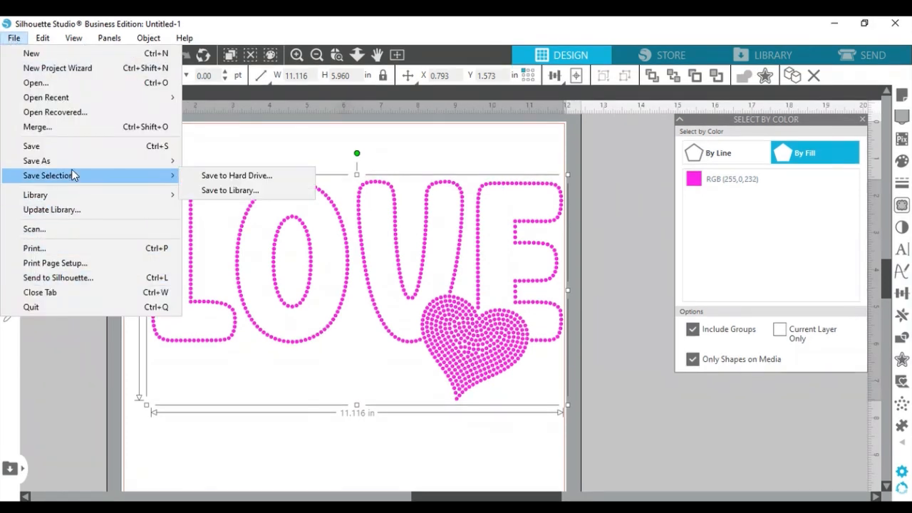
left_click(204, 176)
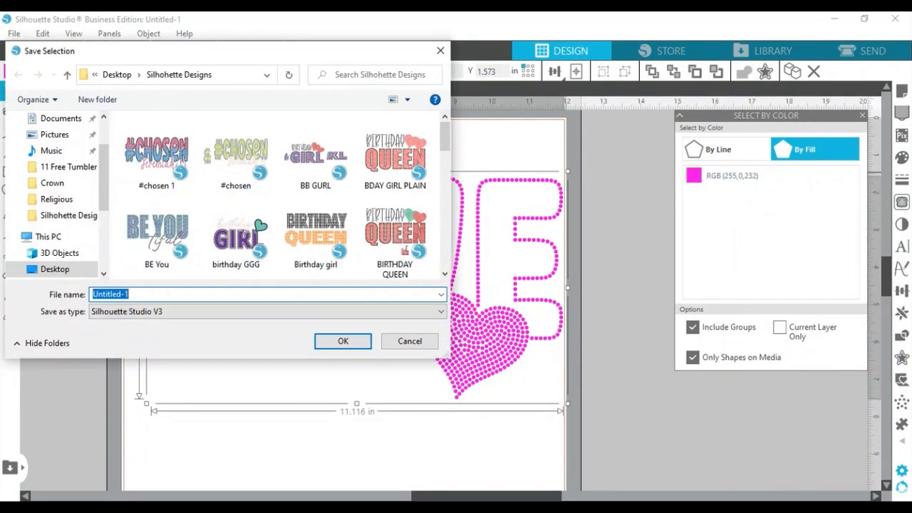
type("Mel")
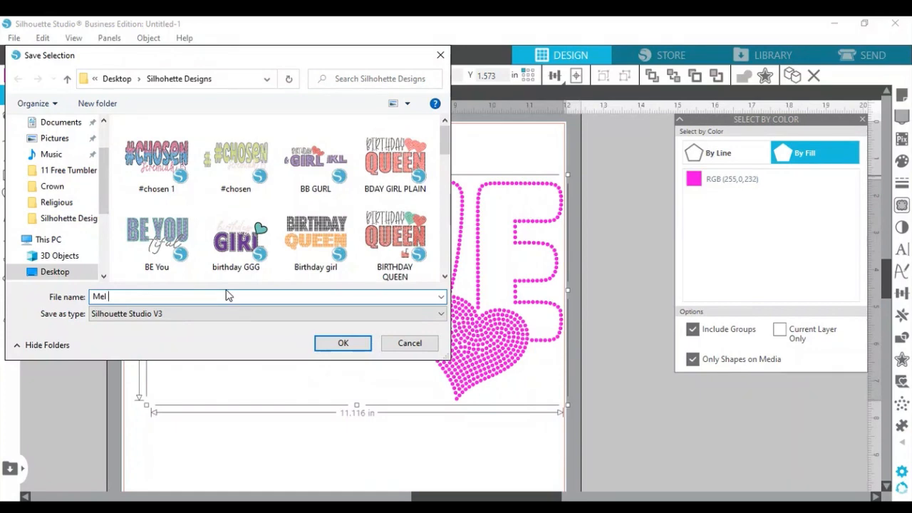
type(" love")
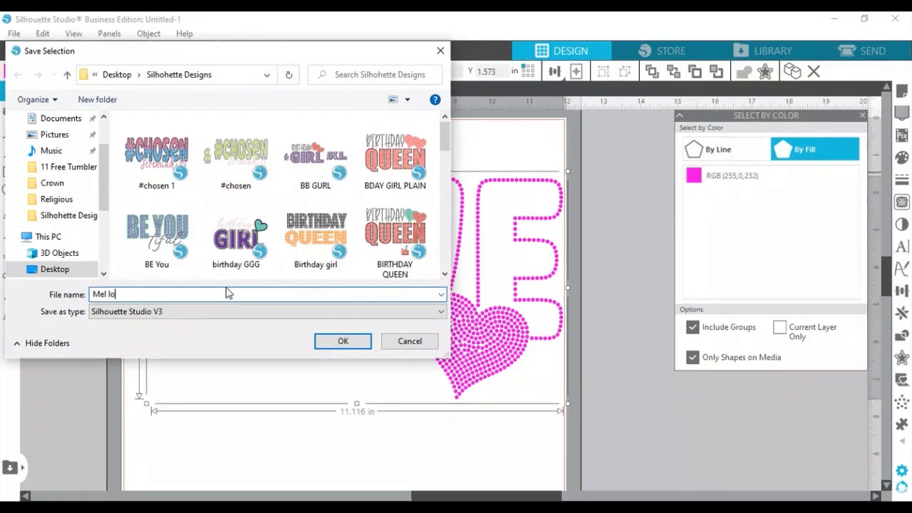
left_click(182, 311)
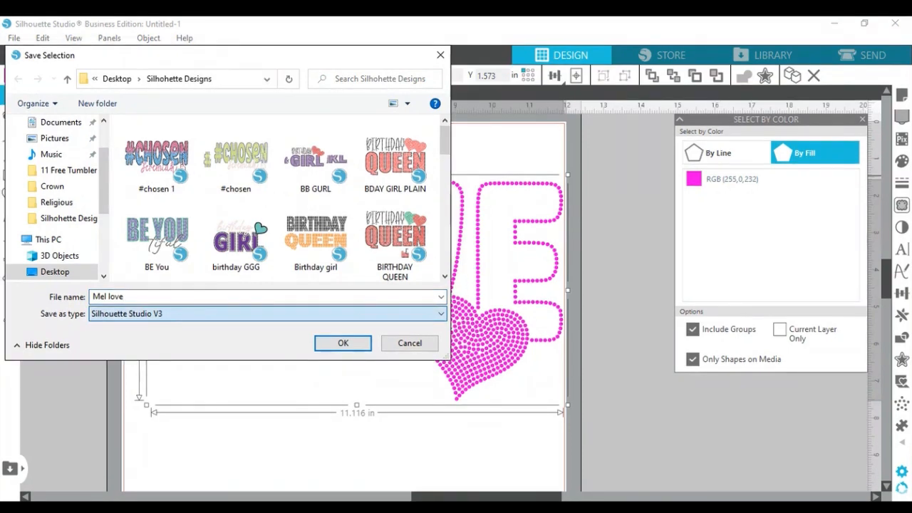
left_click(138, 350)
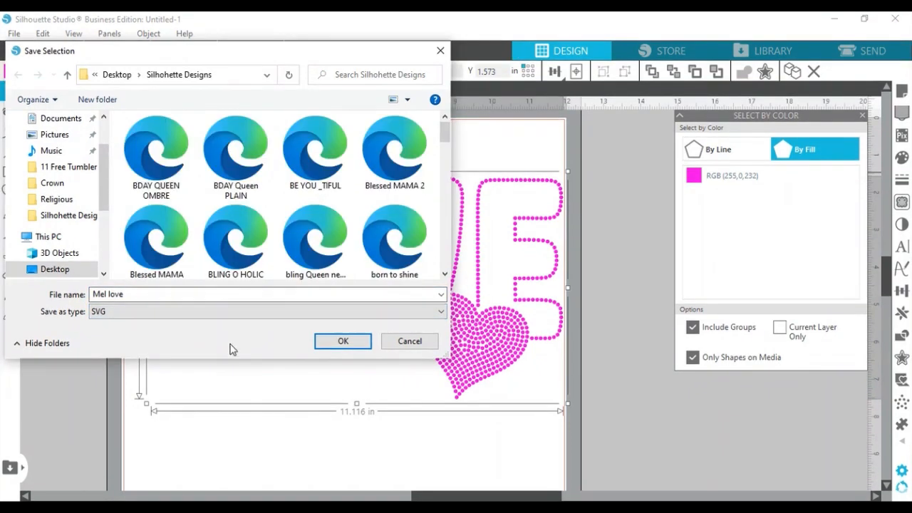
left_click(333, 344)
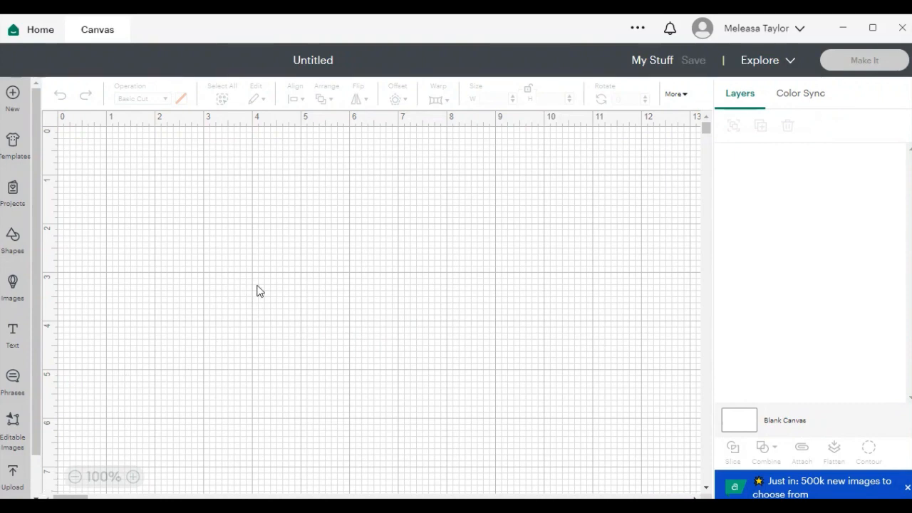
- Add the recently uploaded Mel Love design to the Cricut canvas as an 11.116 x 5.96 in Basic Cut layer
left_click(24, 479)
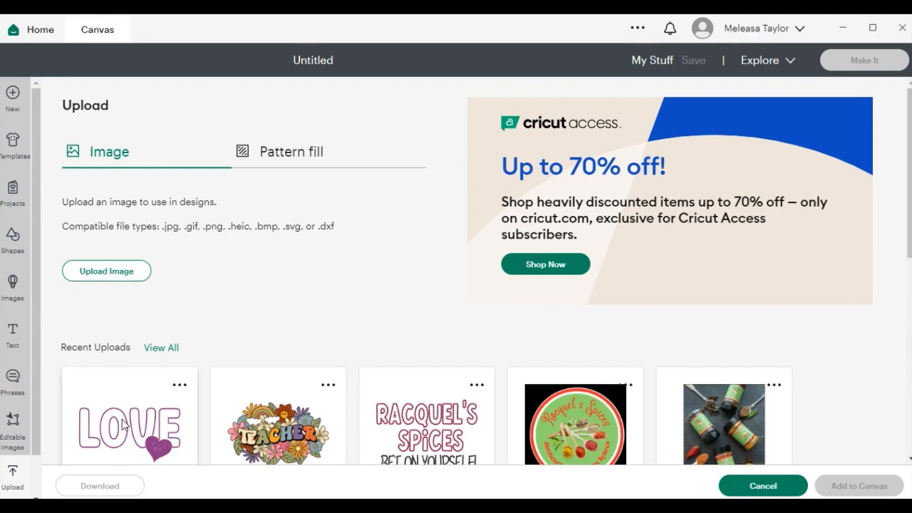
left_click(107, 274)
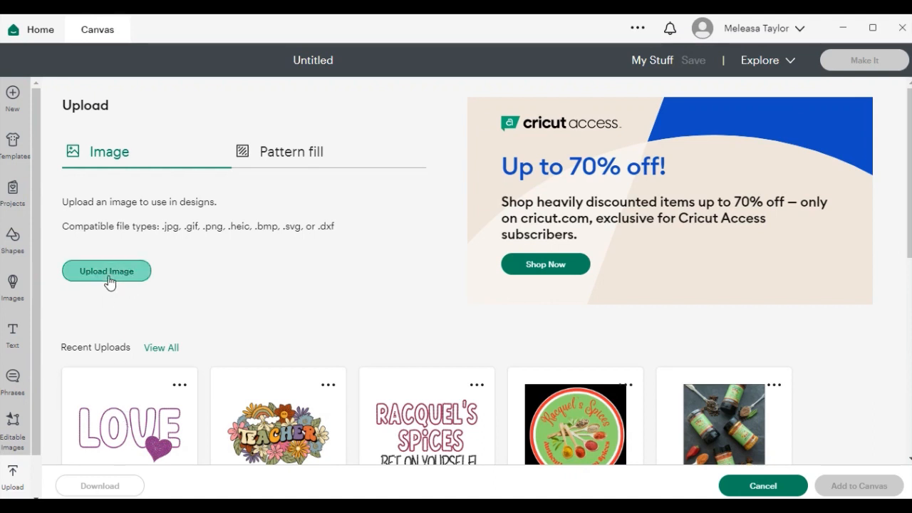
left_click(503, 247)
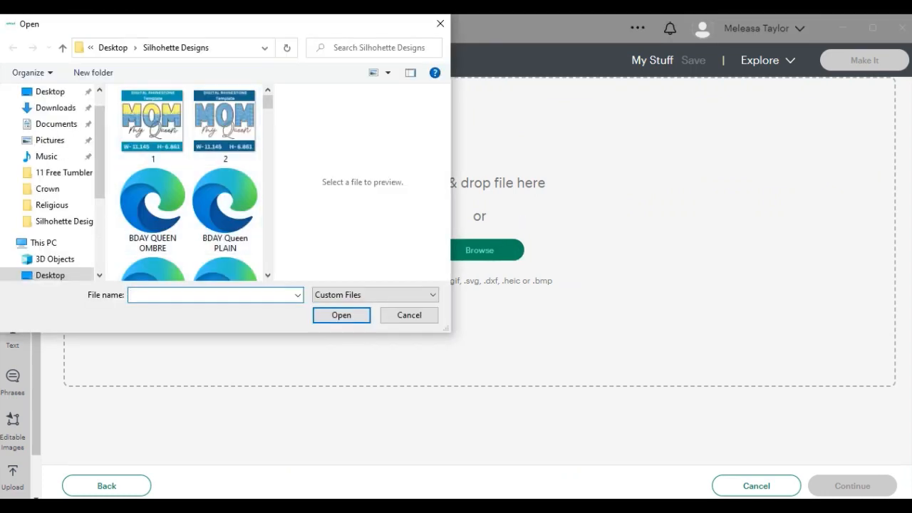
left_click(440, 24)
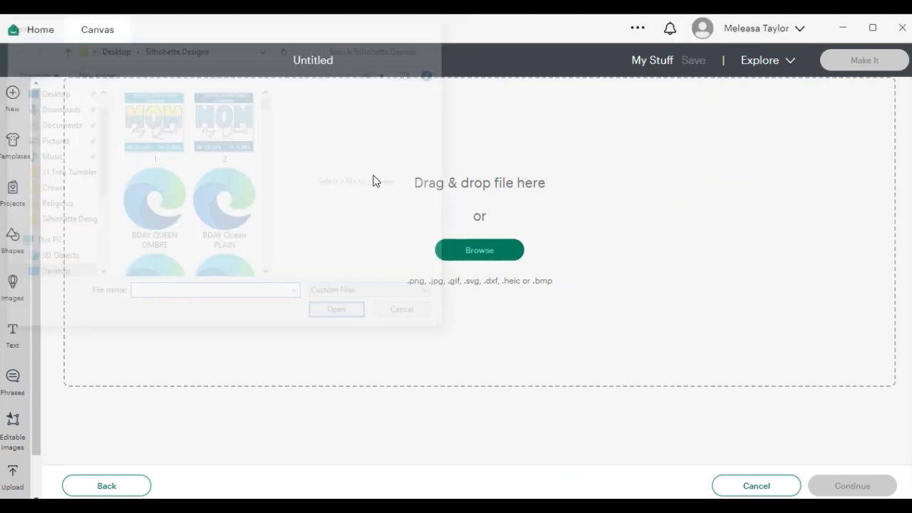
left_click(107, 486)
left_click(151, 413)
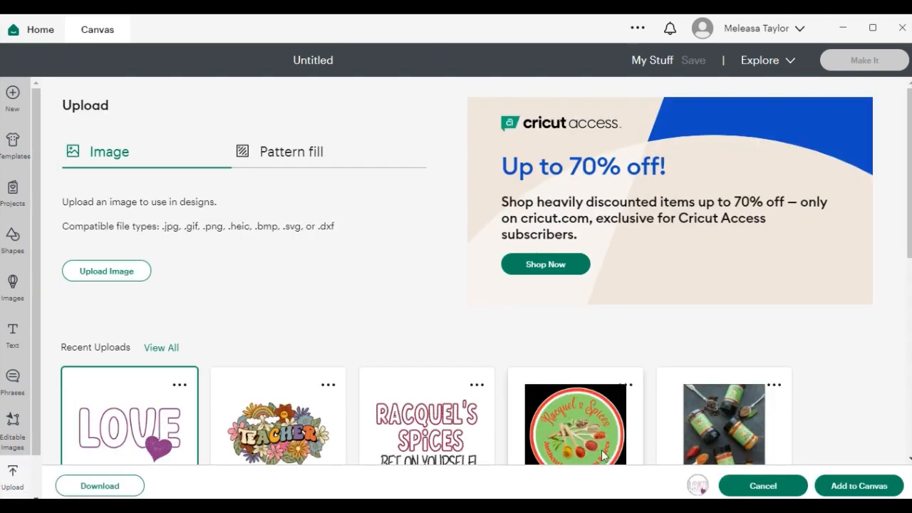
left_click(819, 491)
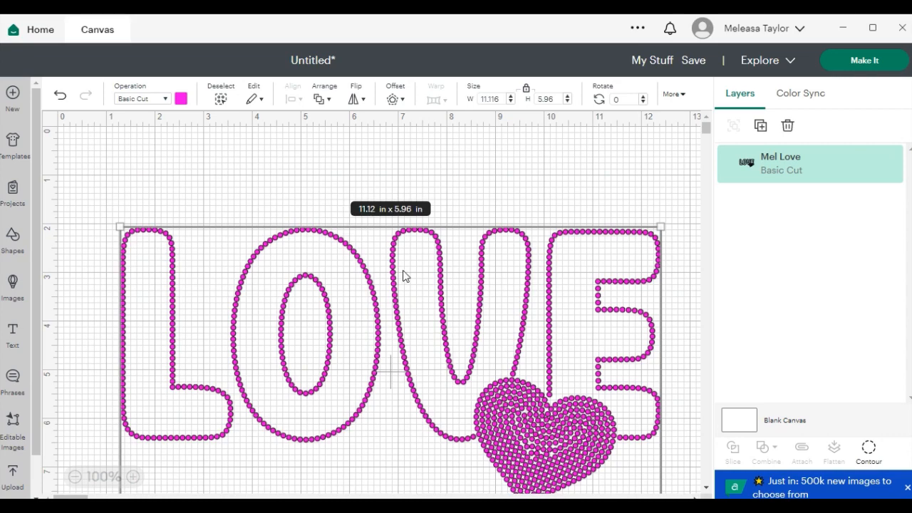
- Nudge the LOVE design slightly higher and open the Prepare screen showing one 12 x 24 in mat
left_click_drag(391, 301, 391, 287)
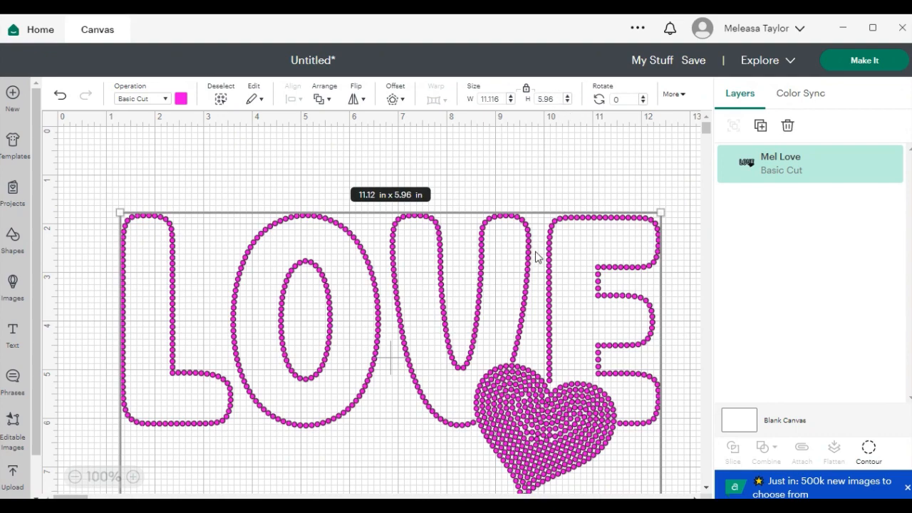
scroll(537, 256, "down", 4)
scroll(536, 257, "up", 4)
left_click(872, 67)
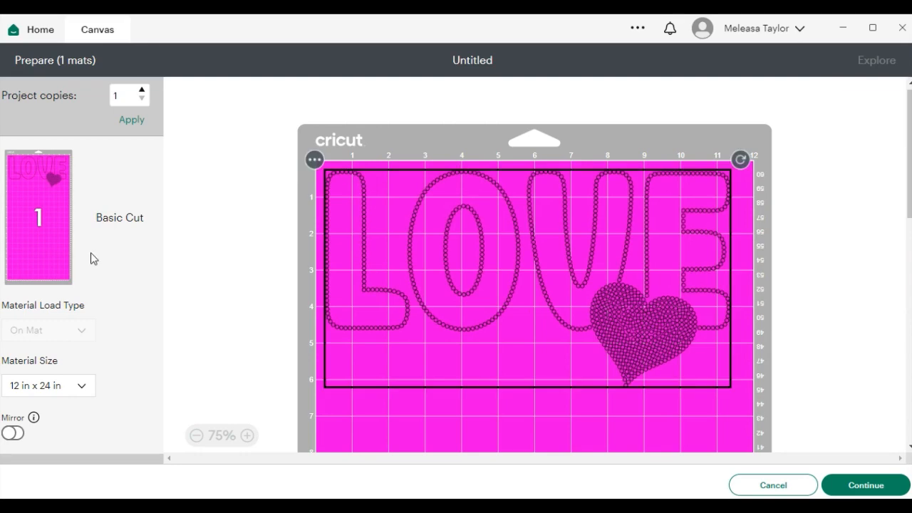
- Pick 12 in x 12 in from the Material Size list and continue to cutting setup
left_click(82, 388)
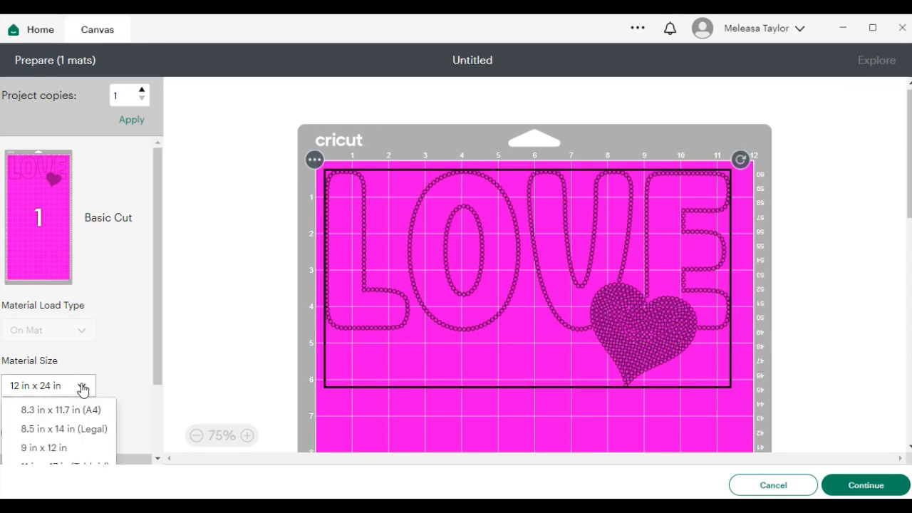
scroll(134, 348, "down", 2)
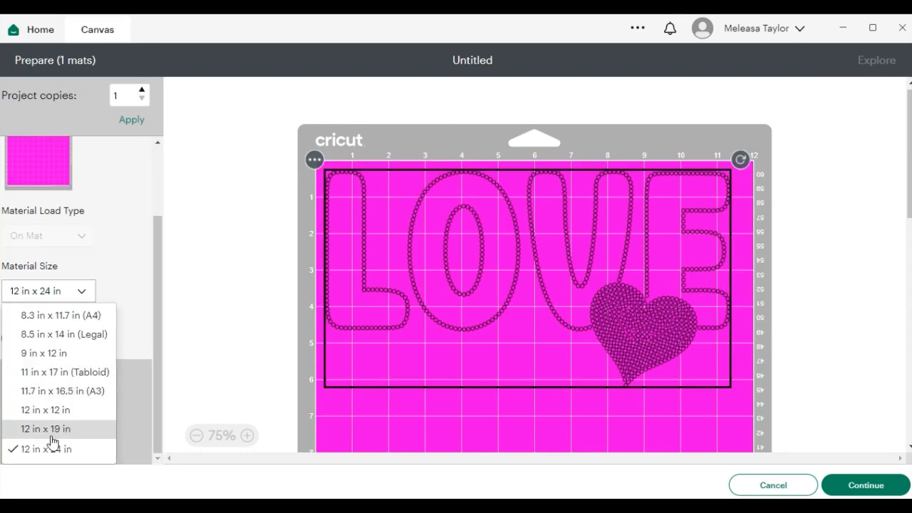
left_click(57, 412)
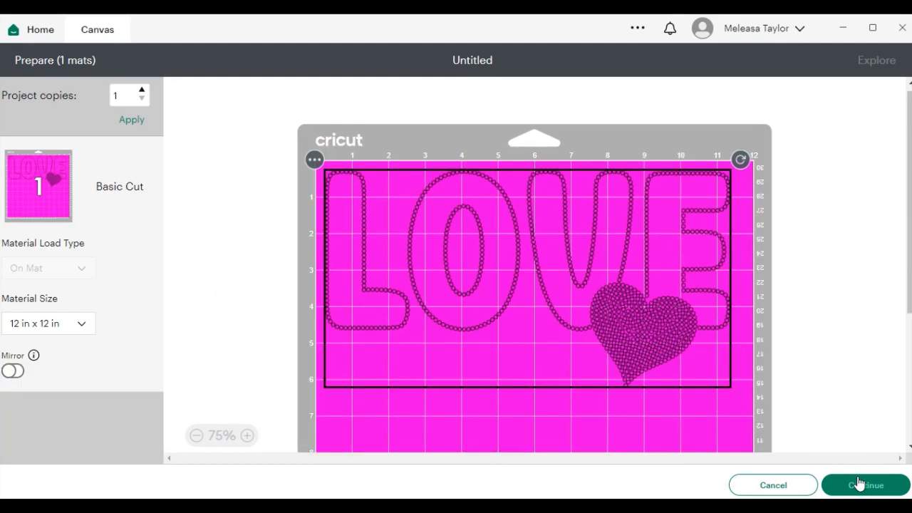
left_click(860, 484)
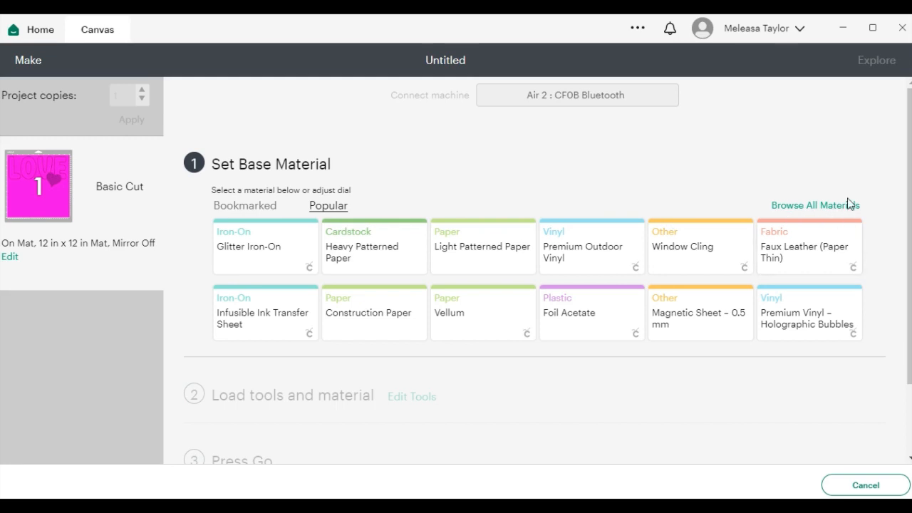
- Search all materials for 'fle flock' and confirm MEL FLOCK as the base material
left_click(811, 211)
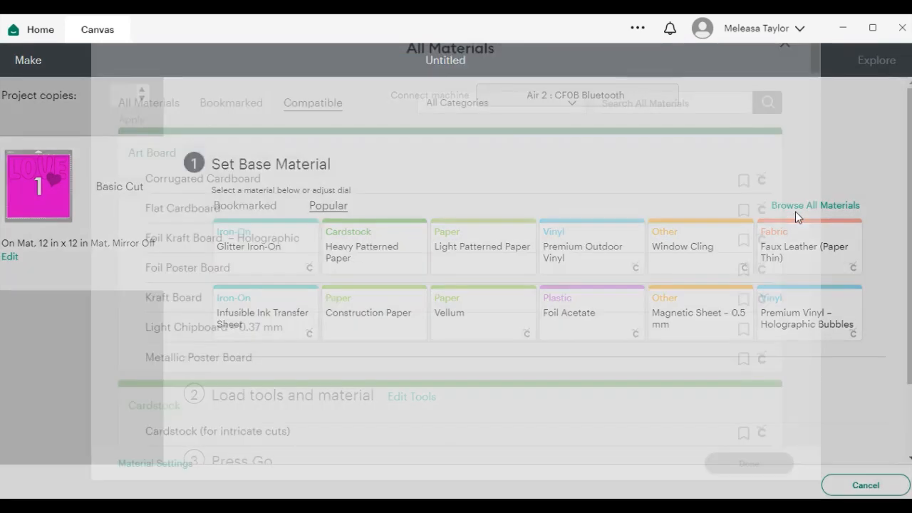
left_click(603, 126)
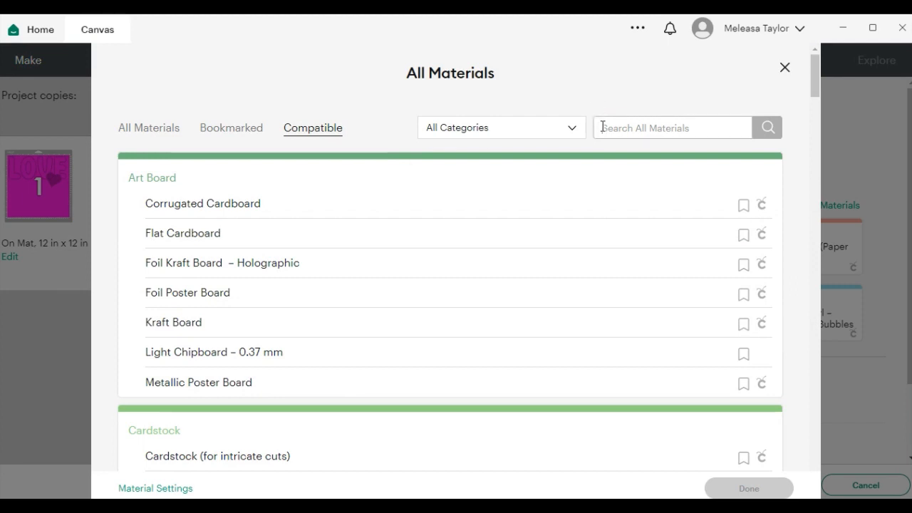
type("fle")
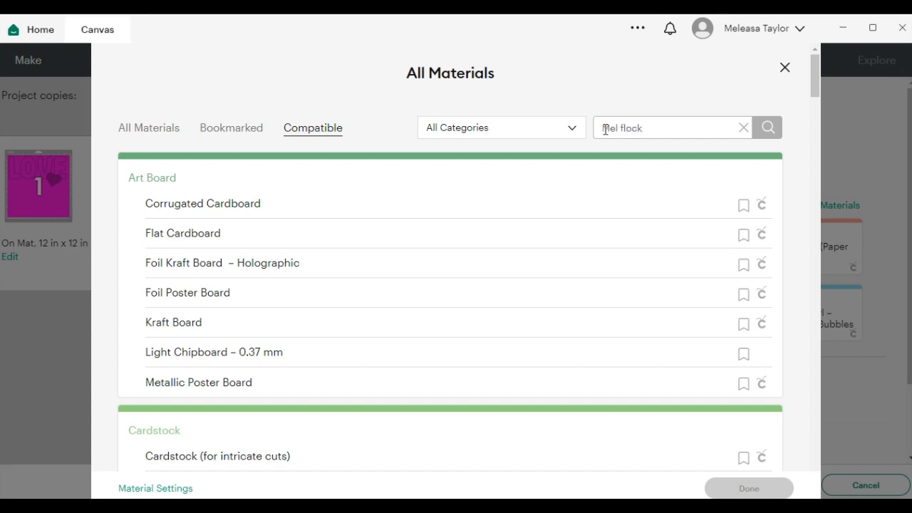
type(" flock")
left_click(768, 128)
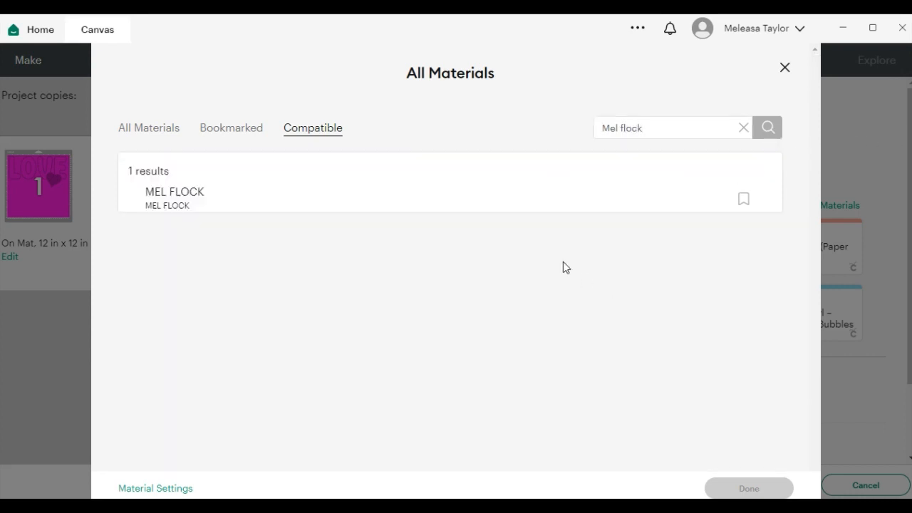
left_click(156, 205)
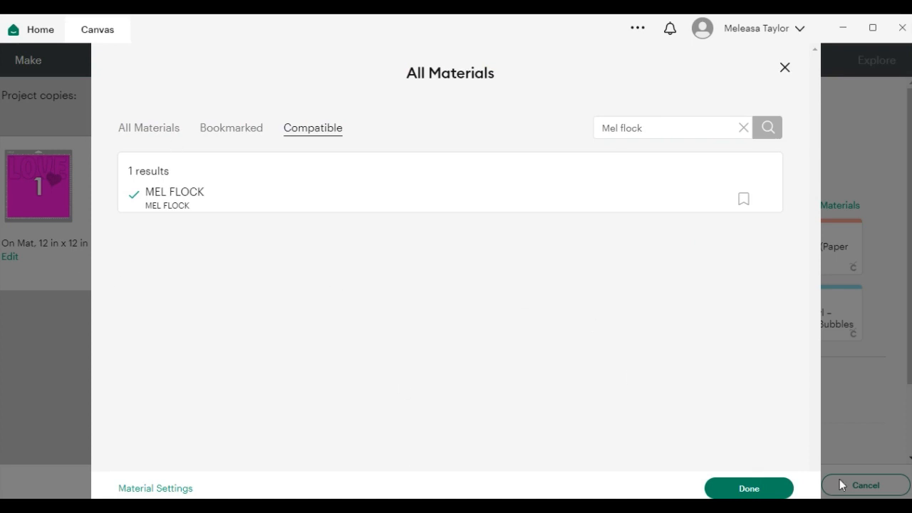
left_click(758, 489)
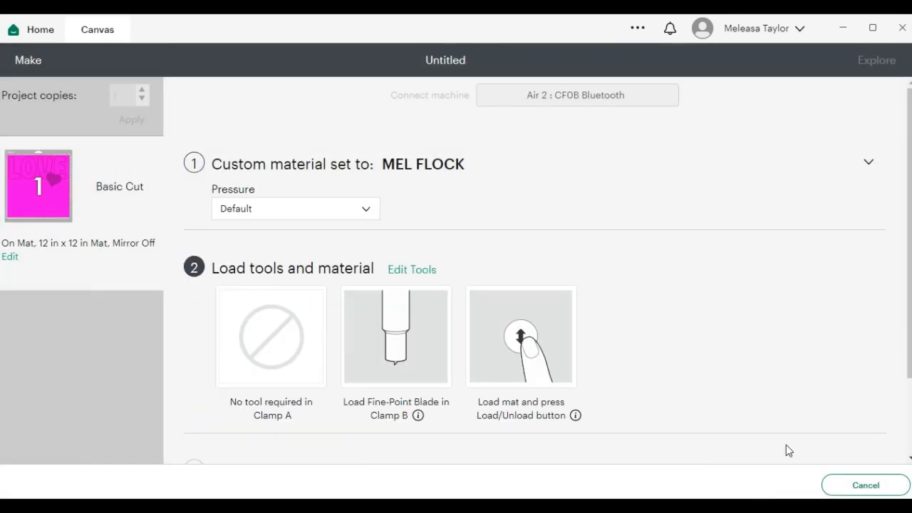